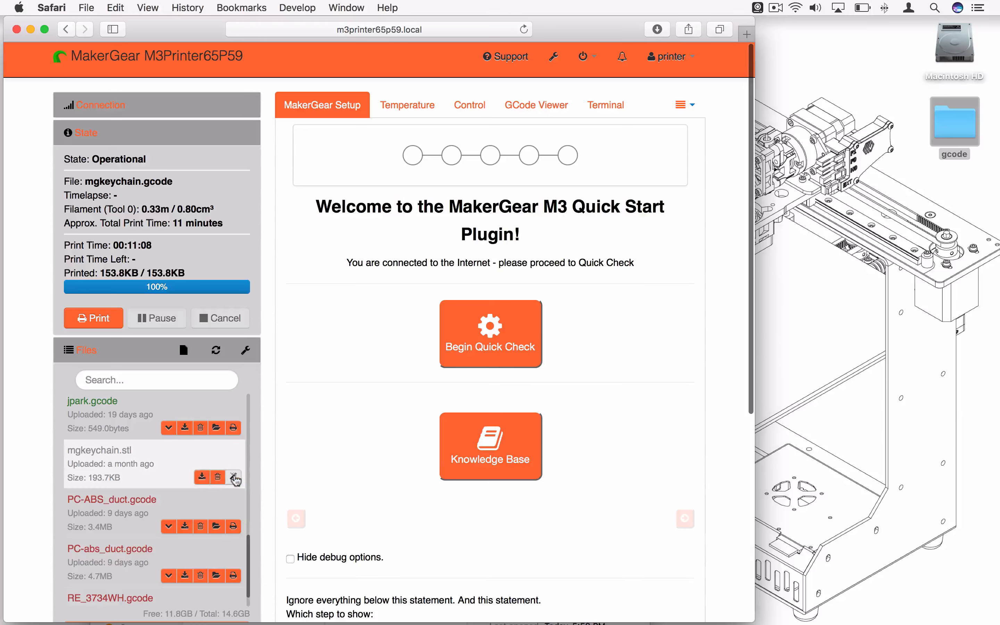
Check the slicing options offered for mgkeychain.stl, and close them without slicing
{"action": "left_click", "coordinate": [234, 478]}
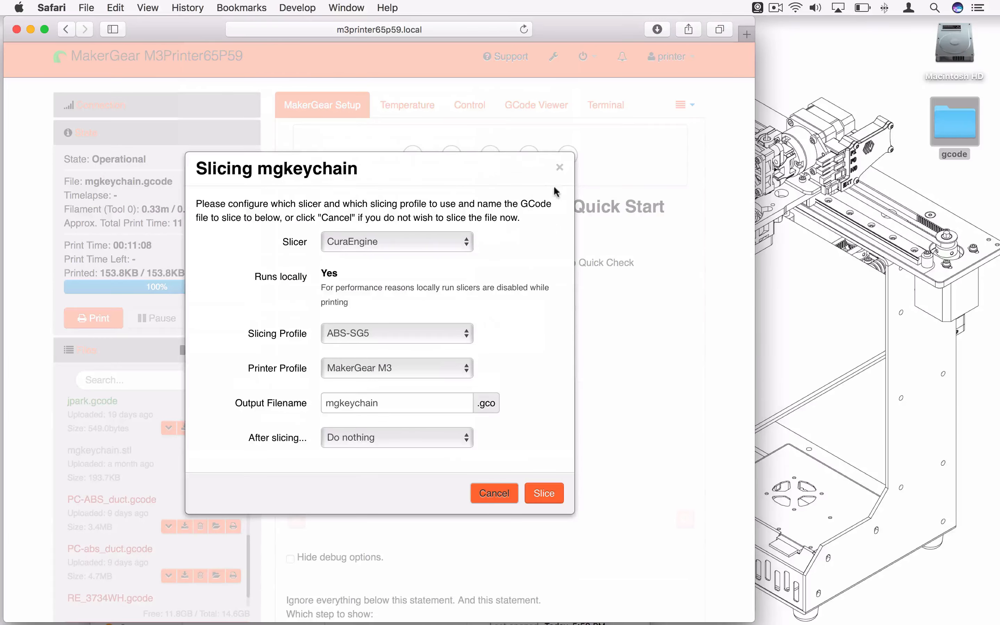
{"action": "left_click", "coordinate": [560, 169]}
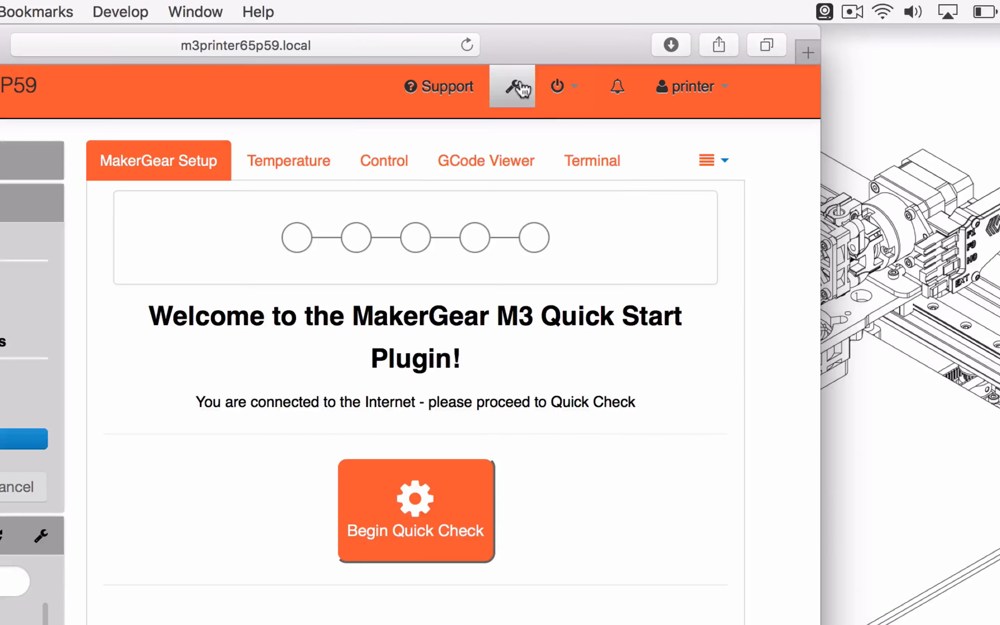
Open the Plugin Manager in the OctoPrint settings and go to the last page of installed plugins
{"action": "left_click", "coordinate": [523, 89]}
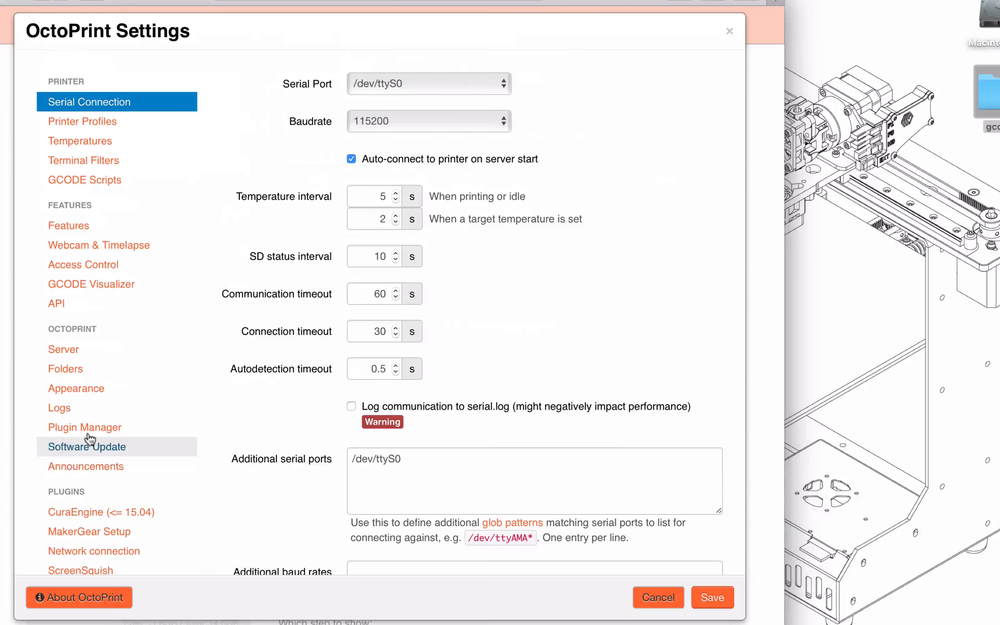
{"action": "left_click", "coordinate": [83, 428]}
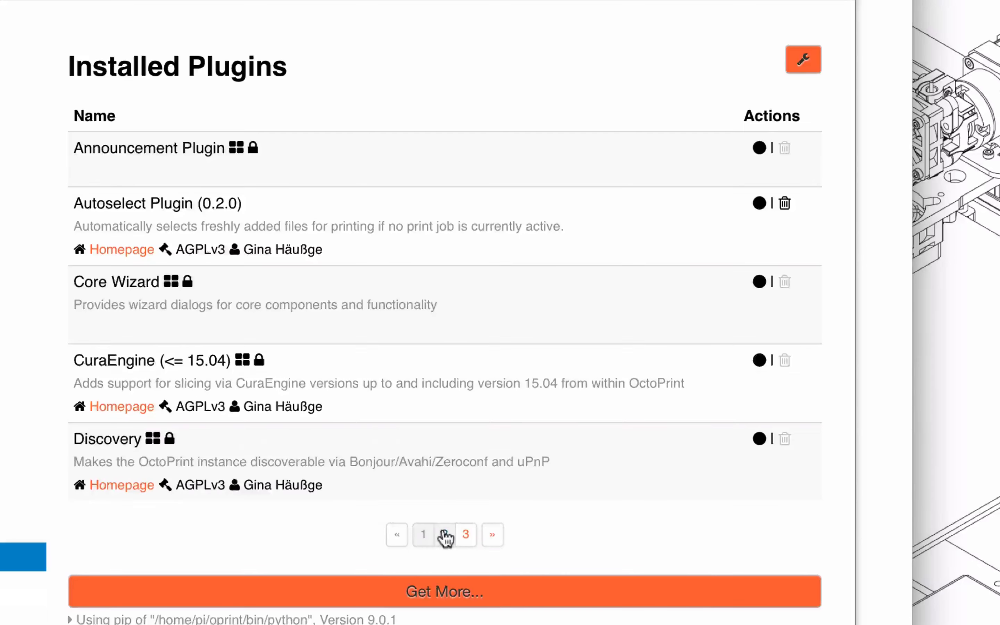
{"action": "left_click", "coordinate": [444, 535]}
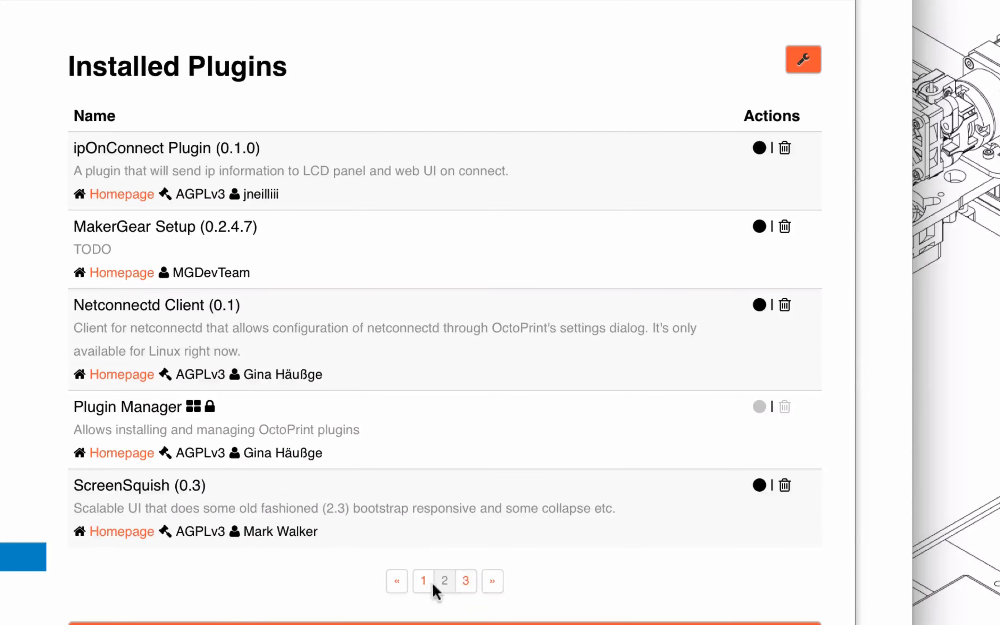
{"action": "left_click", "coordinate": [492, 581]}
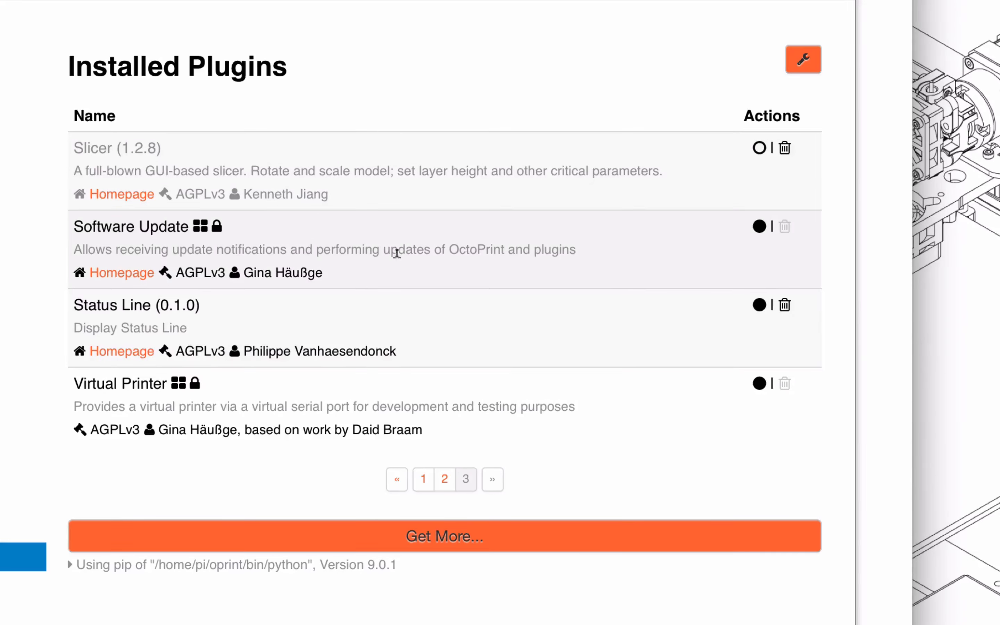
Search the plugin repository for "slicer" with already installed plugins included, and close the installation dialog
{"action": "left_click", "coordinate": [445, 540]}
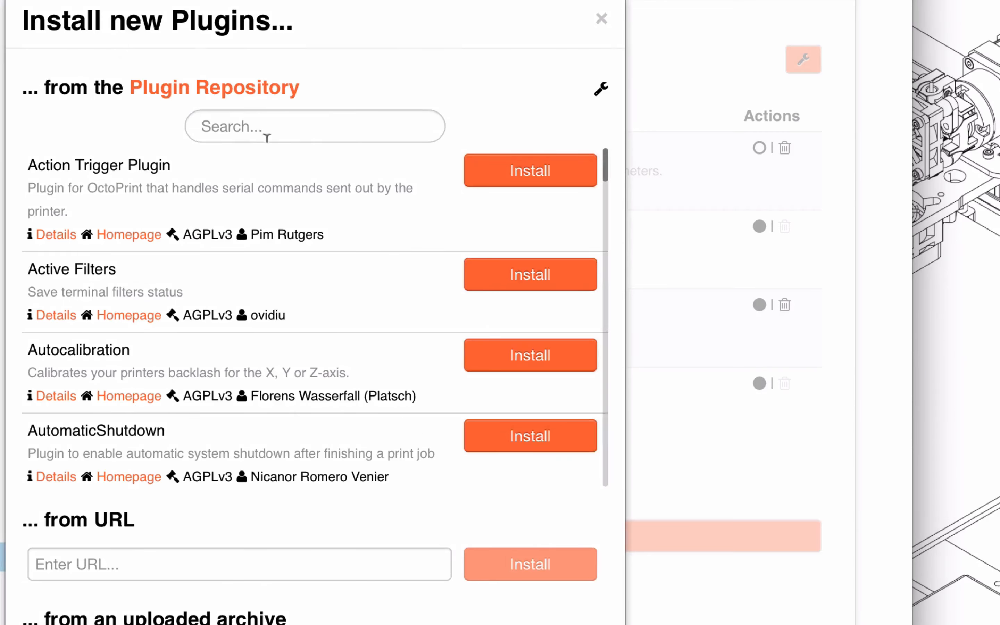
{"action": "left_click", "coordinate": [268, 132]}
{"action": "type", "text": "slicer"}
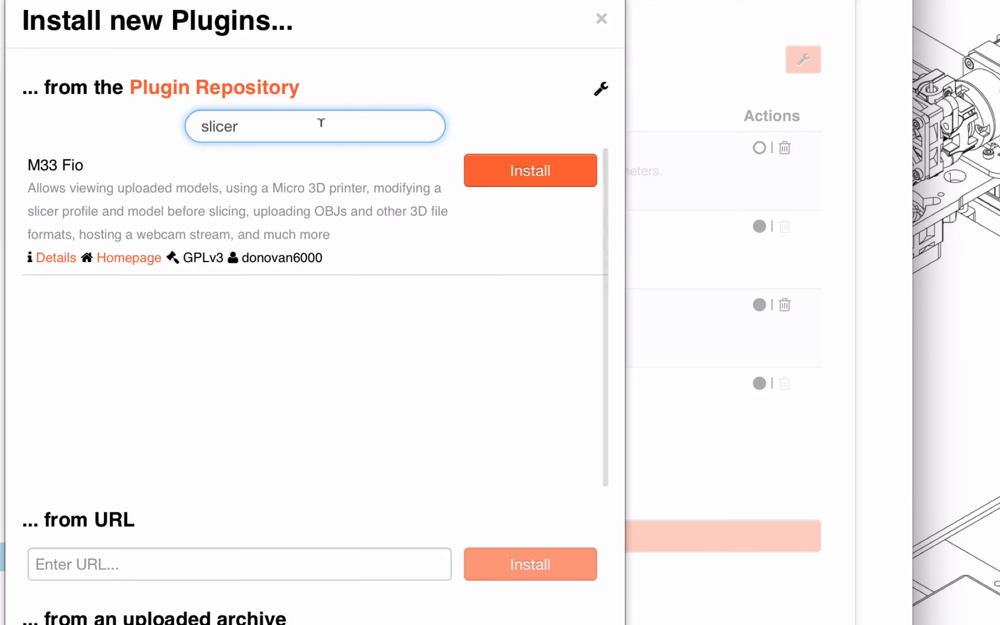
{"action": "left_click", "coordinate": [603, 86]}
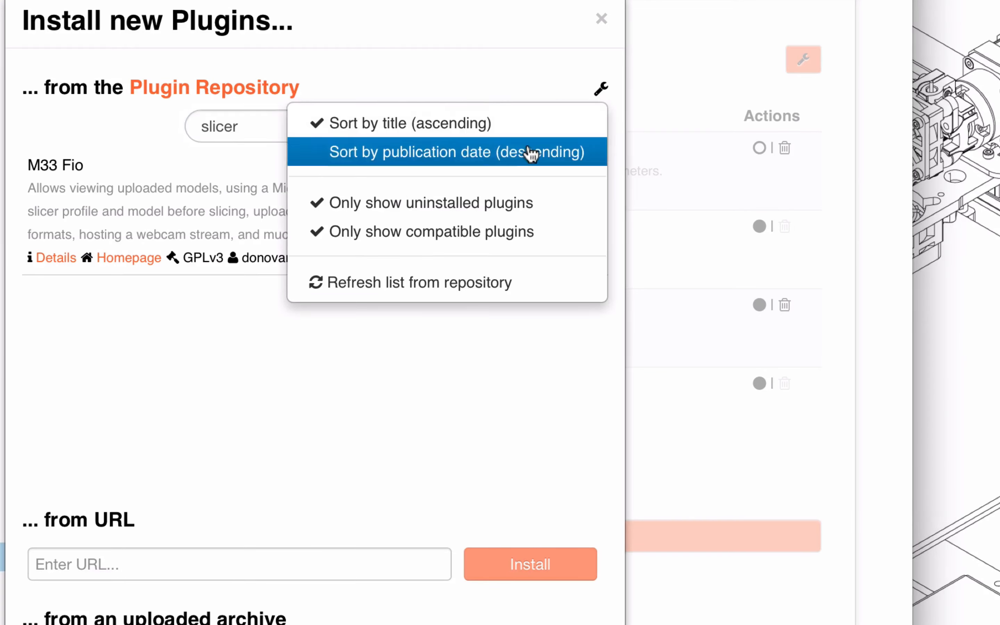
{"action": "left_click", "coordinate": [522, 206]}
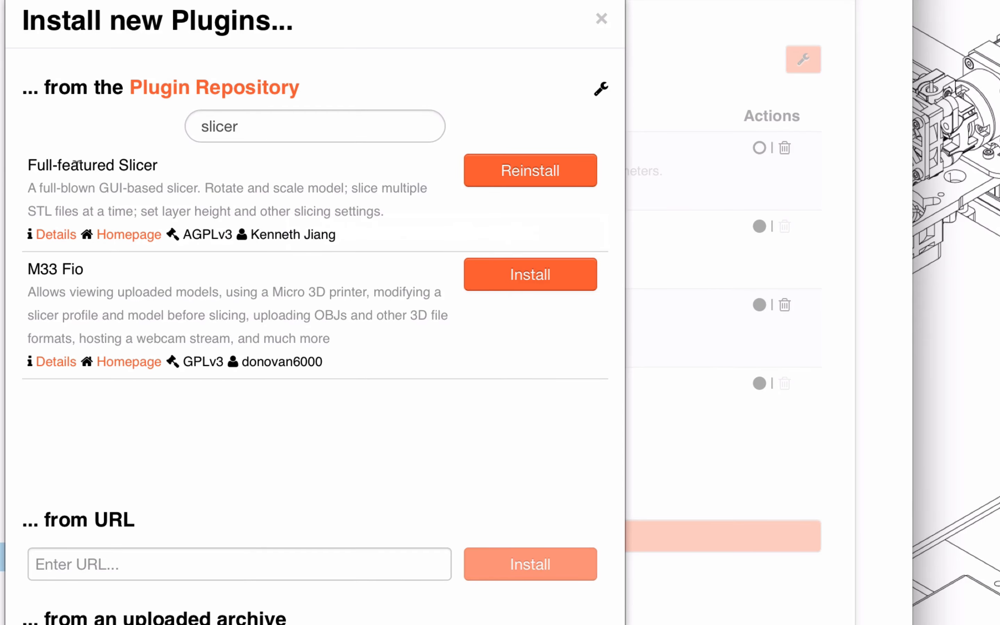
{"action": "left_click", "coordinate": [600, 21]}
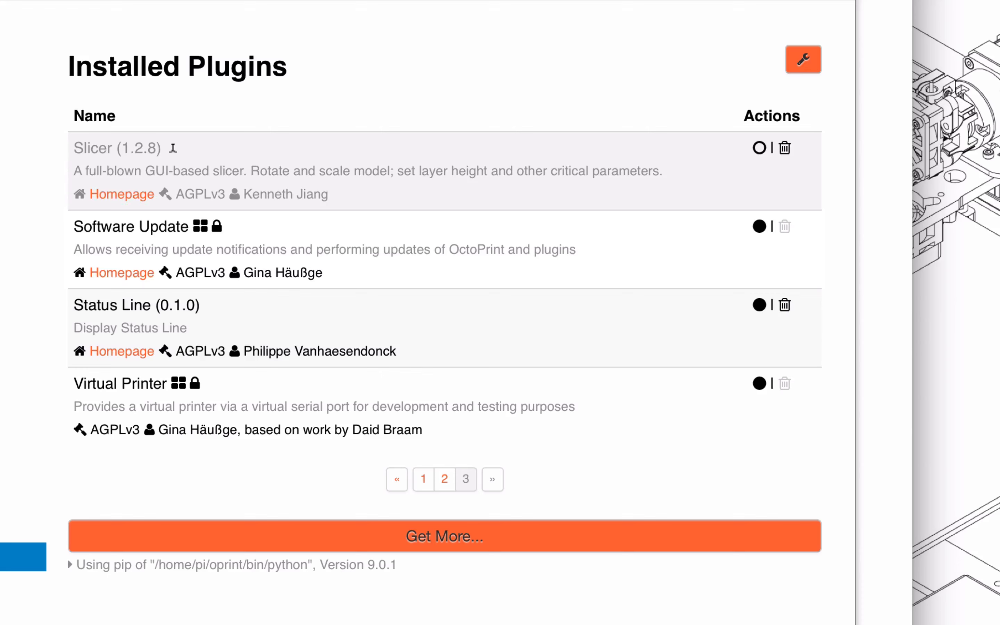
Enable the Slicer plugin and restart OctoPrint, reloading its web interface
{"action": "left_click", "coordinate": [759, 152]}
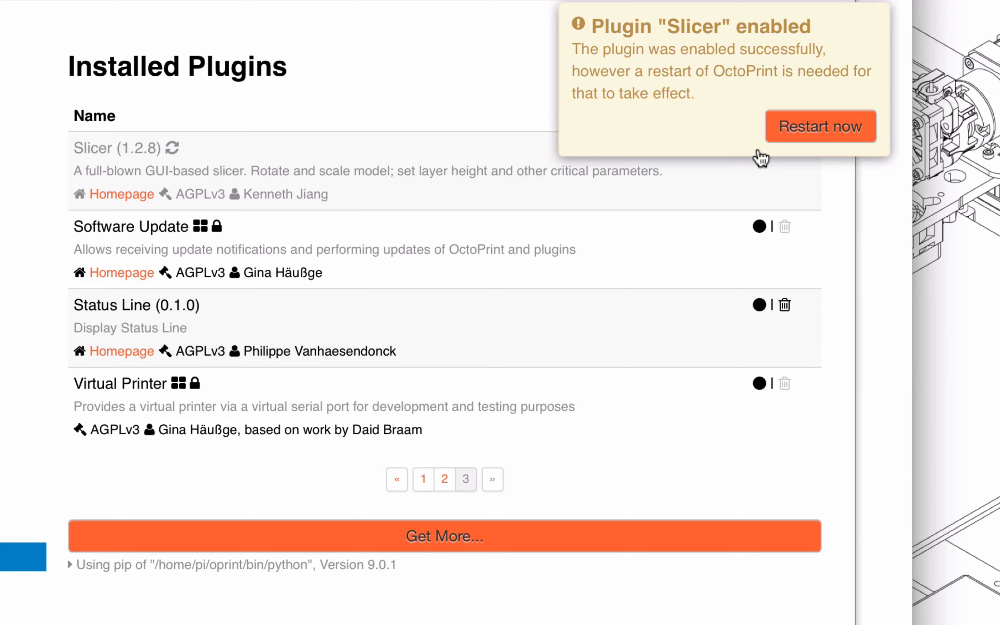
{"action": "left_click", "coordinate": [799, 137]}
{"action": "left_click", "coordinate": [595, 475]}
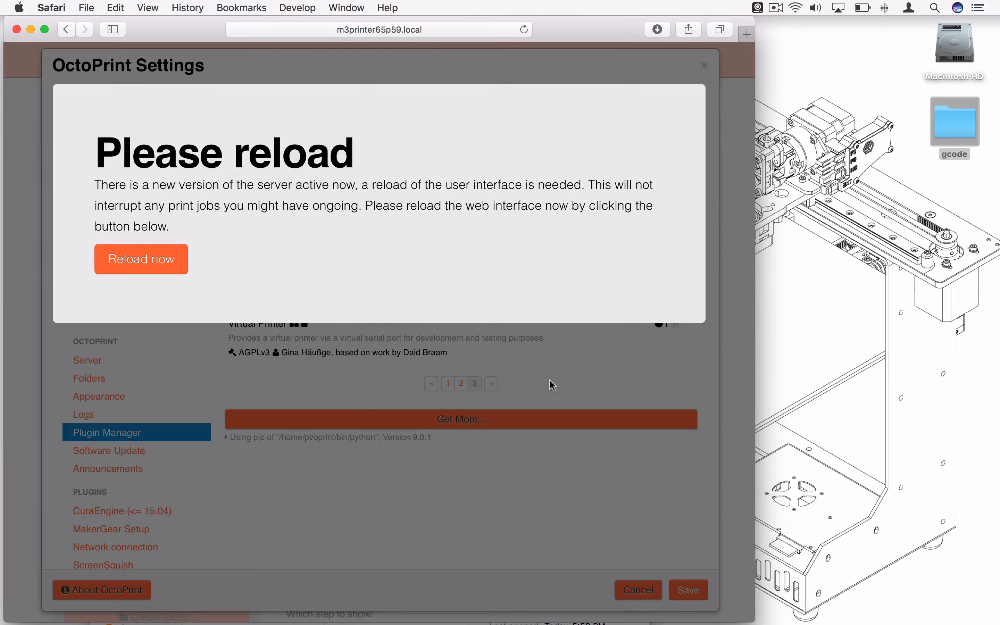
{"action": "left_click", "coordinate": [167, 259]}
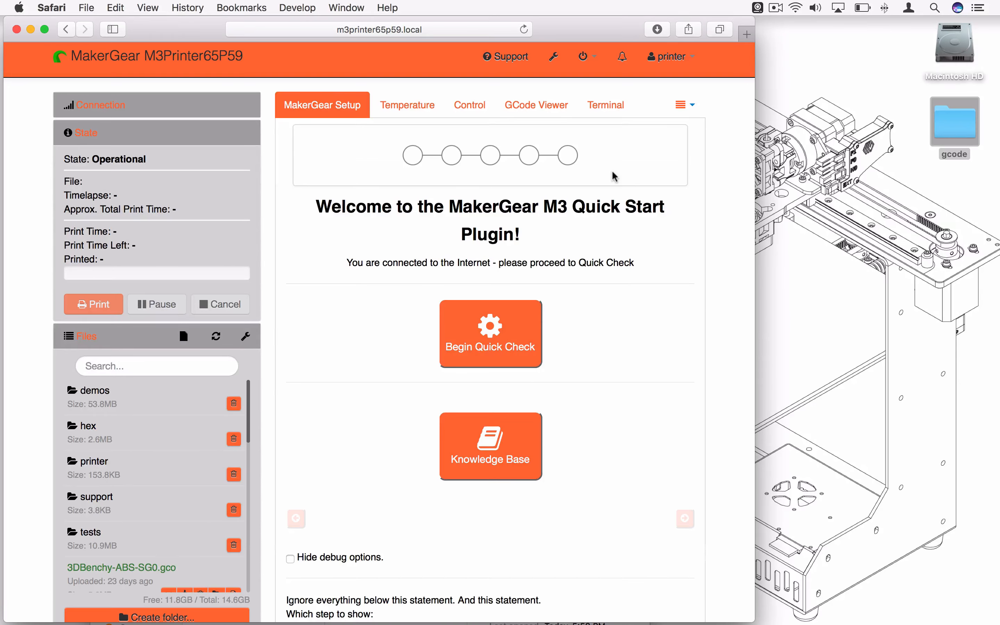
Find mgkeychain.stl in the file list and load it into the Slicer's 3D view
{"action": "left_click", "coordinate": [696, 104]}
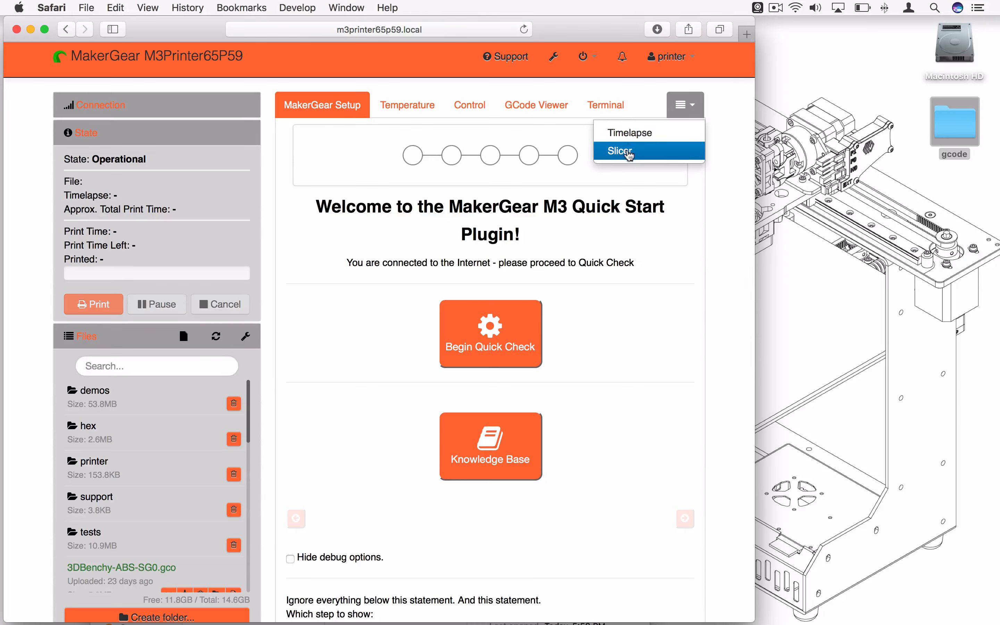
{"action": "left_click", "coordinate": [361, 400]}
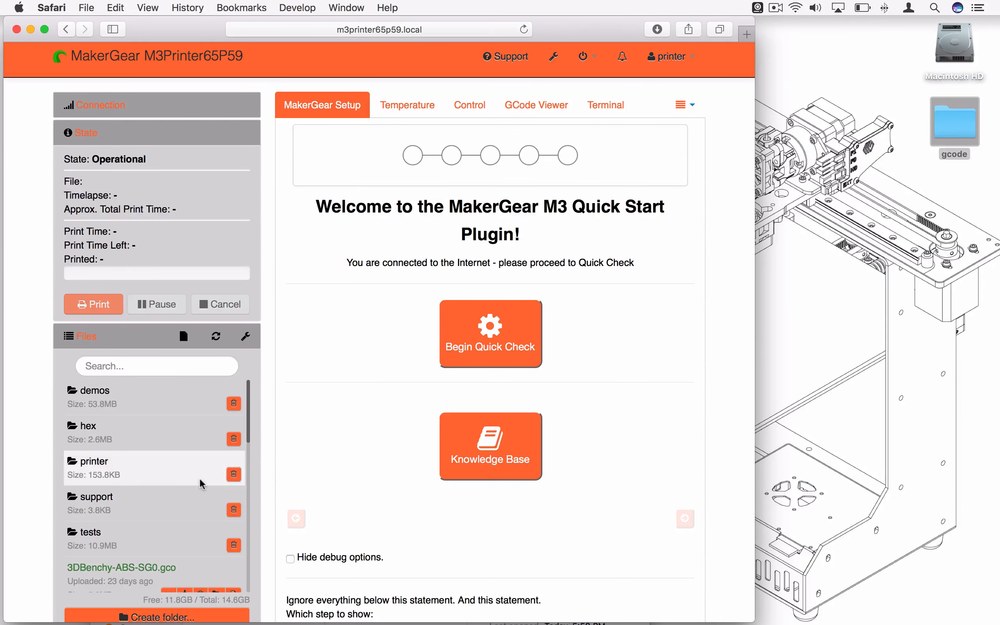
{"action": "scroll", "coordinate": [207, 475], "scroll_direction": "down", "scroll_amount": 10}
{"action": "scroll", "coordinate": [201, 484], "scroll_direction": "down", "scroll_amount": 5}
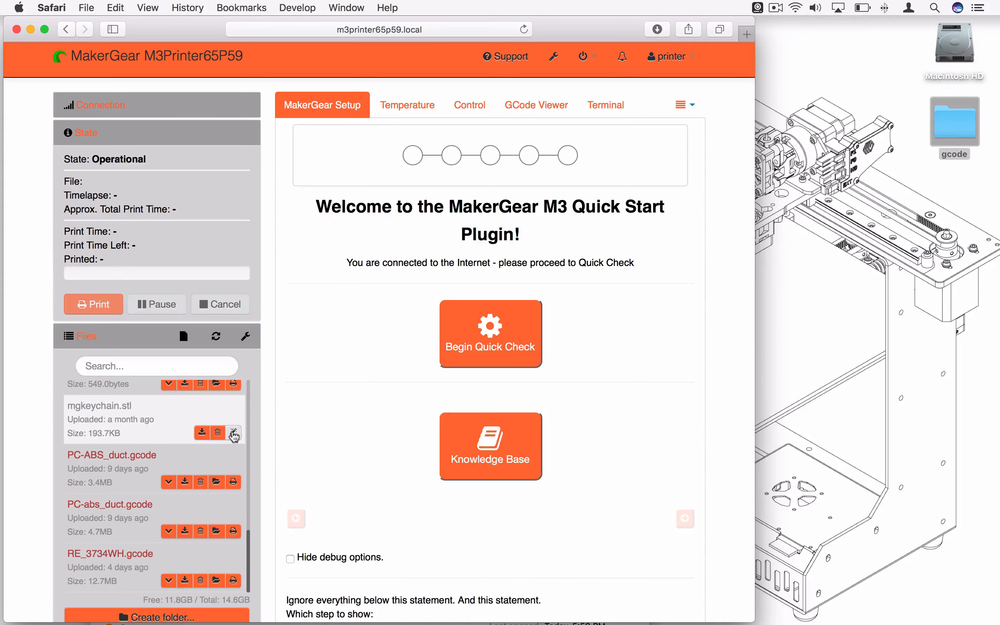
{"action": "left_click", "coordinate": [234, 433]}
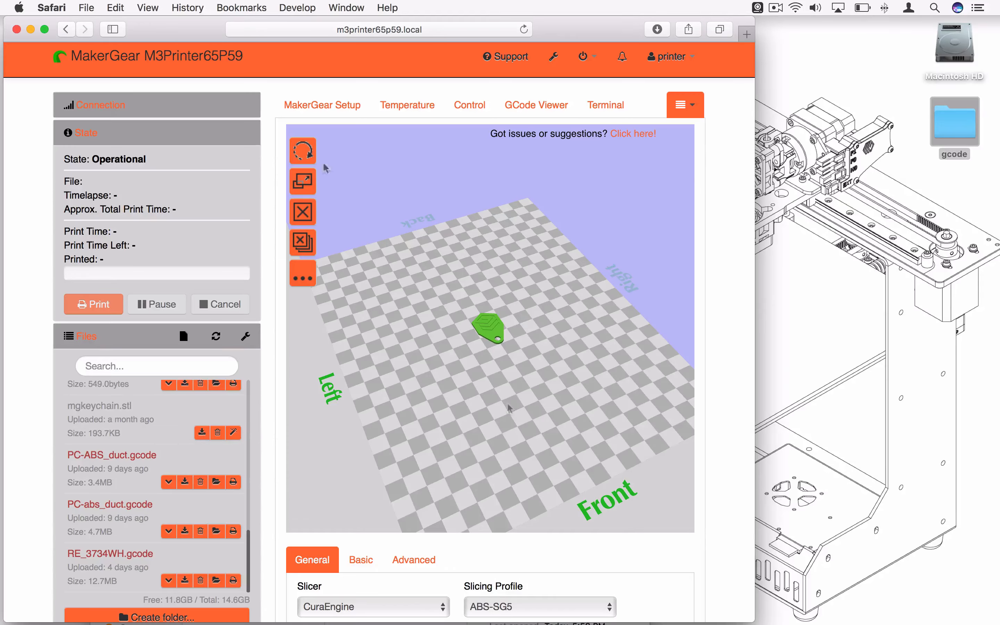
Rotate the keychain model 10° about Z and 90° about X using exact values
{"action": "left_click", "coordinate": [302, 152]}
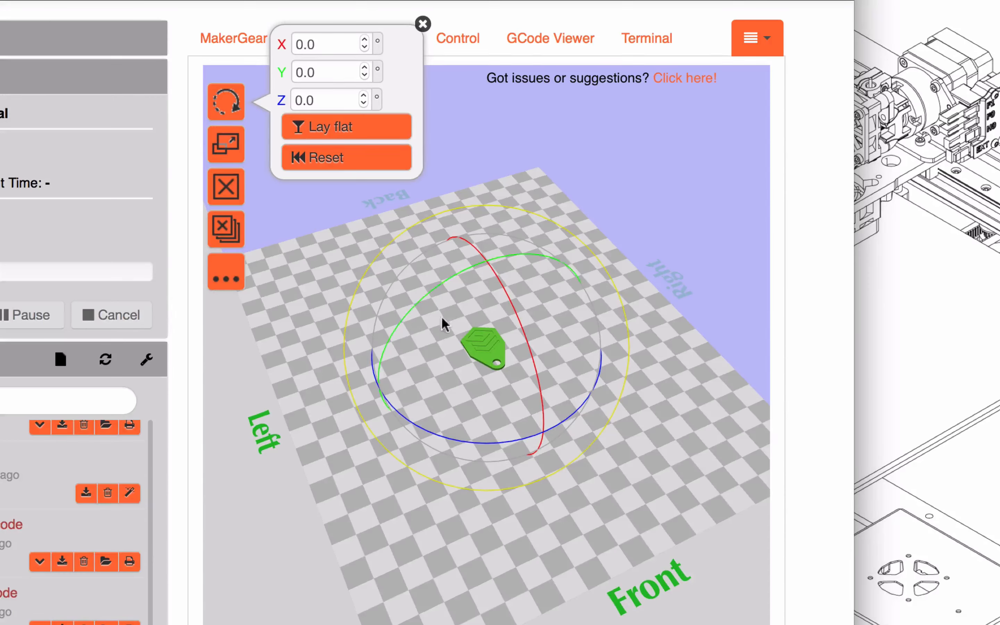
{"action": "left_click_drag", "start_coordinate": [354, 95], "coordinate": [354, 95]}
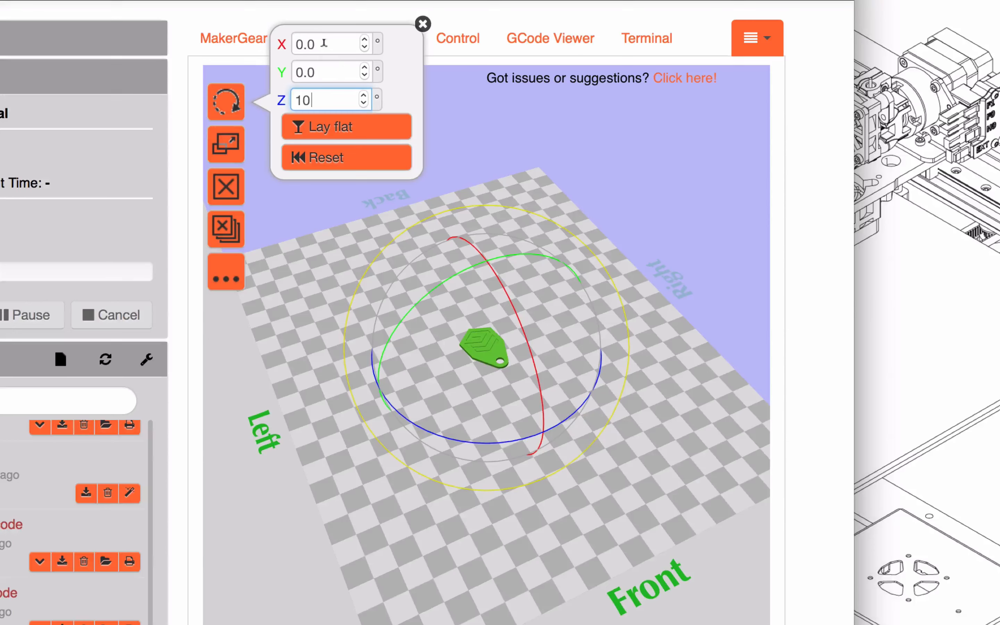
{"action": "left_click", "coordinate": [324, 41]}
{"action": "left_click_drag", "start_coordinate": [325, 42], "coordinate": [276, 38]}
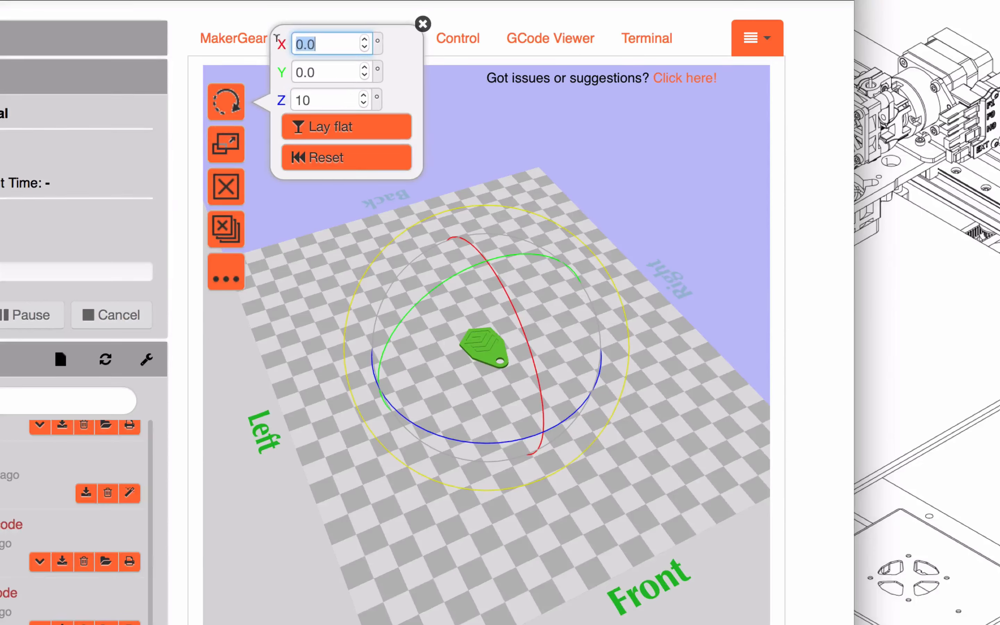
{"action": "type", "text": "90"}
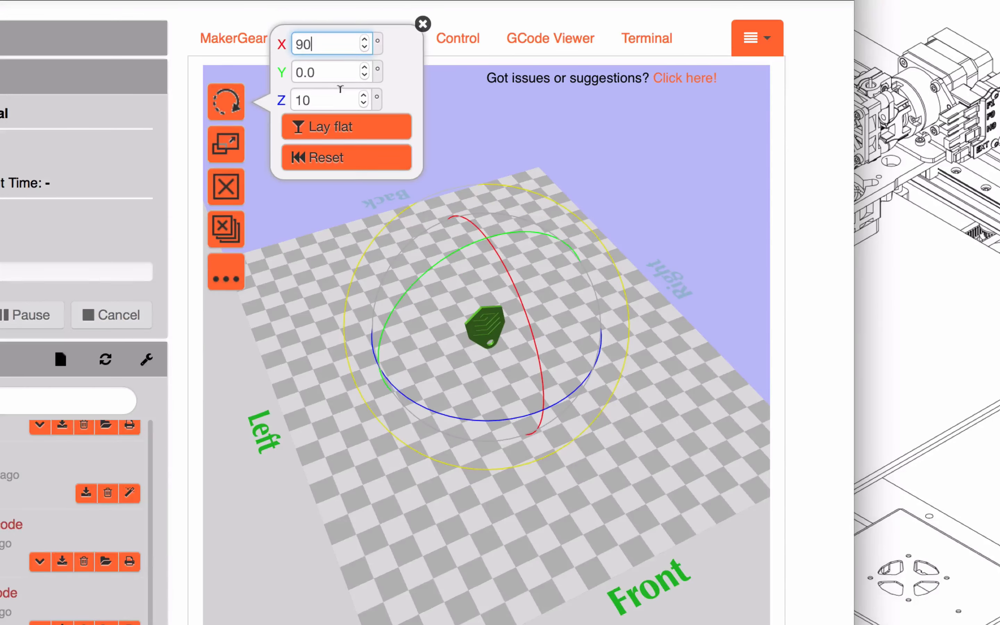
Set the keychain's X and Z rotation back to 0° and lay the model flat
{"action": "left_click_drag", "start_coordinate": [333, 50], "coordinate": [285, 48]}
{"action": "type", "text": "0"}
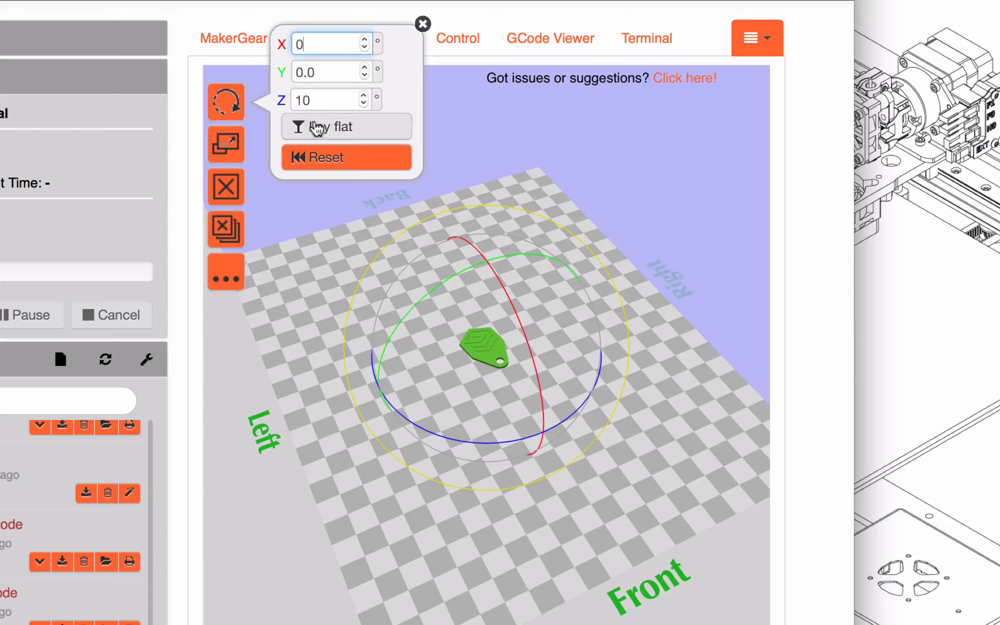
{"action": "left_click", "coordinate": [327, 97]}
{"action": "left_click_drag", "start_coordinate": [327, 97], "coordinate": [268, 100]}
{"action": "type", "text": "0"}
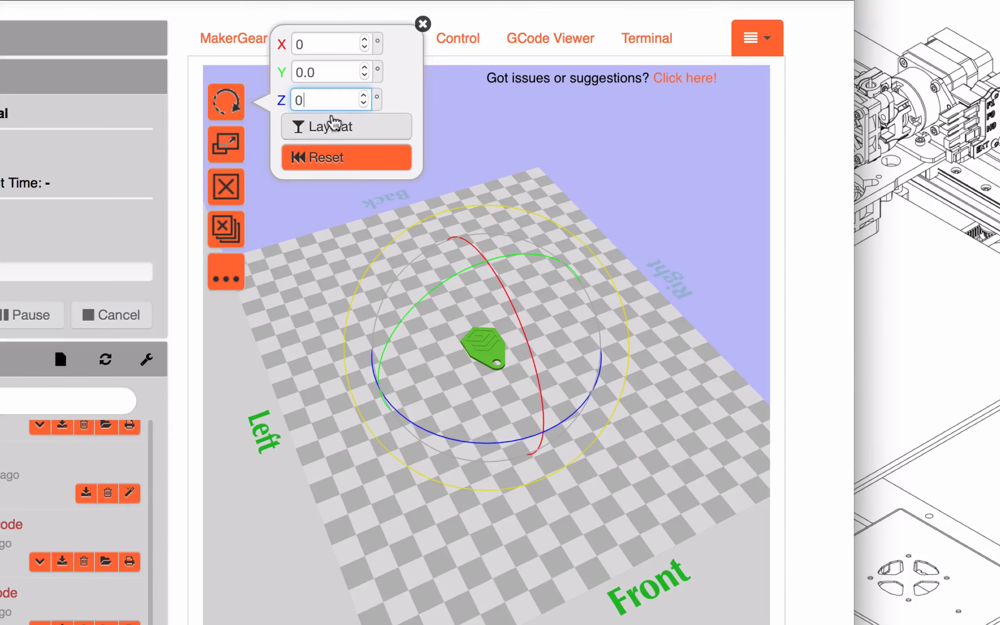
{"action": "left_click", "coordinate": [340, 128]}
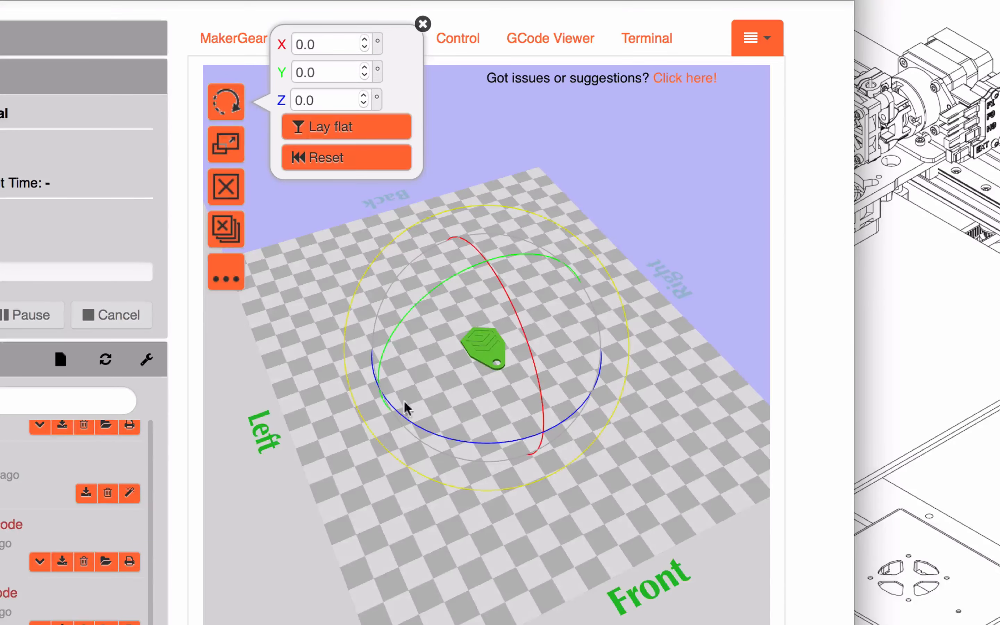
Rotate the keychain freehand with the rotation rings to about -15° around Y and -105° around X
{"action": "left_click_drag", "start_coordinate": [401, 407], "coordinate": [431, 440]}
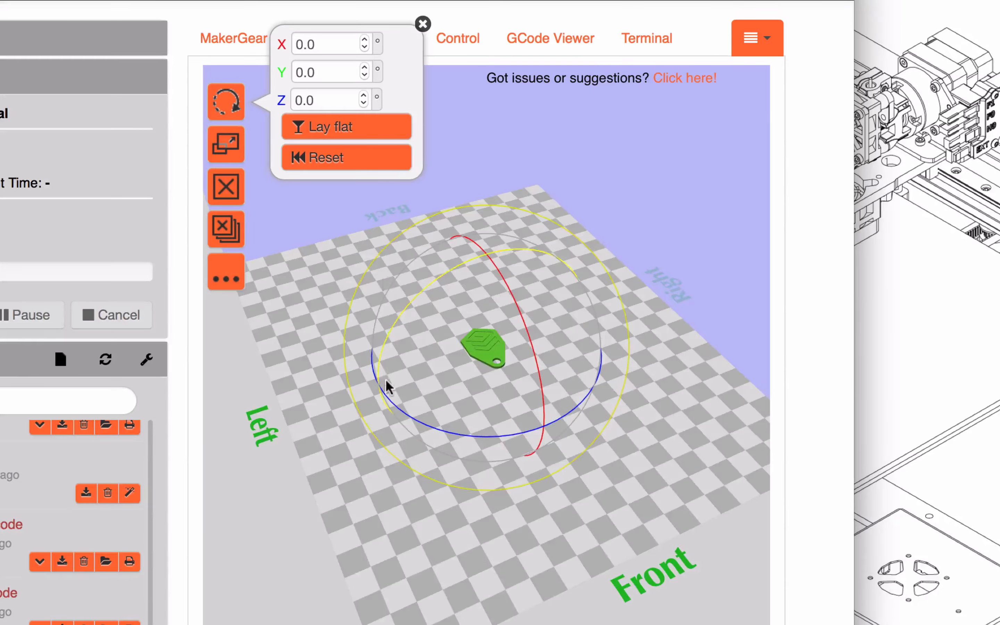
{"action": "left_click_drag", "start_coordinate": [388, 384], "coordinate": [389, 392]}
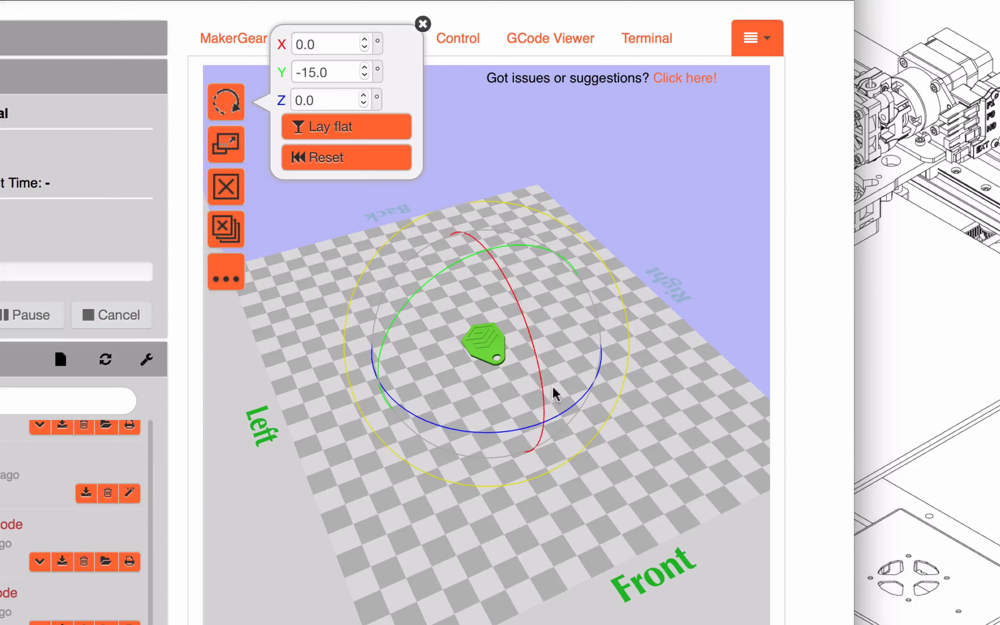
{"action": "left_click_drag", "start_coordinate": [610, 509], "coordinate": [593, 522]}
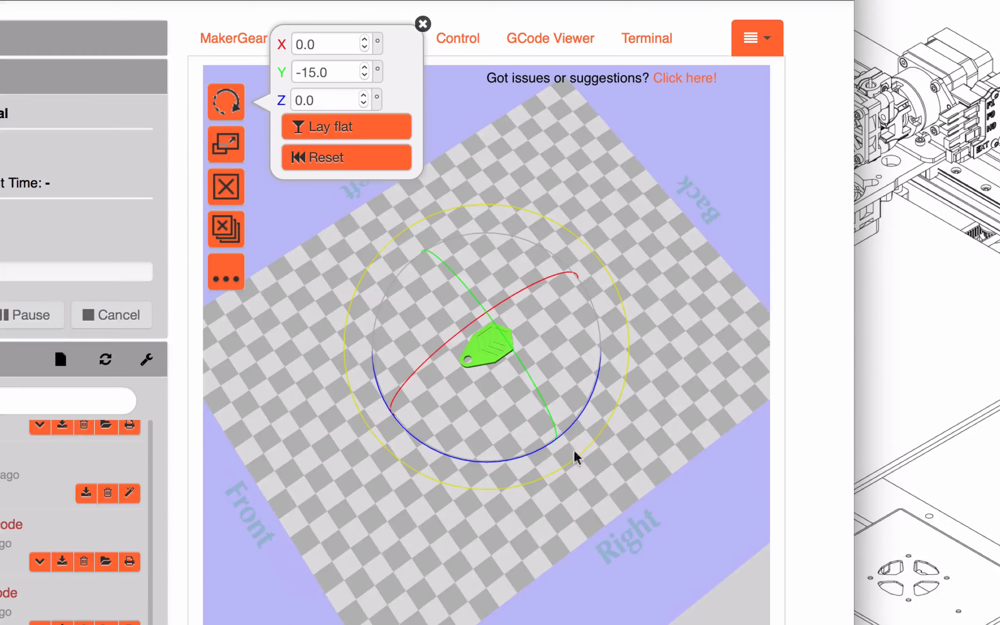
{"action": "left_click_drag", "start_coordinate": [529, 507], "coordinate": [547, 234]}
{"action": "left_click_drag", "start_coordinate": [574, 380], "coordinate": [470, 271]}
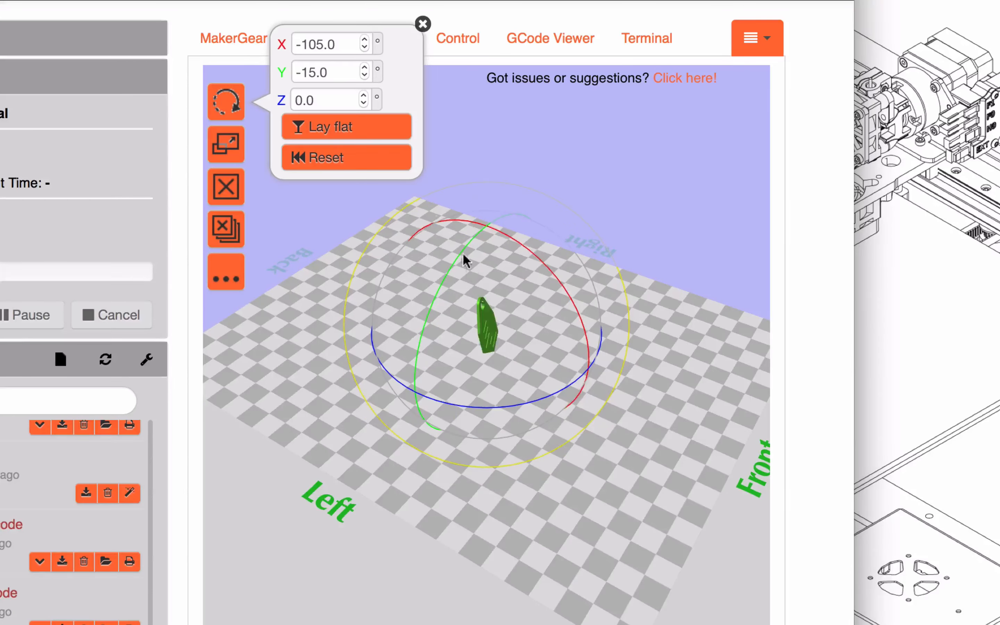
Apply Lay flat to the tilted keychain, and reset its rotation on all axes
{"action": "left_click", "coordinate": [359, 129]}
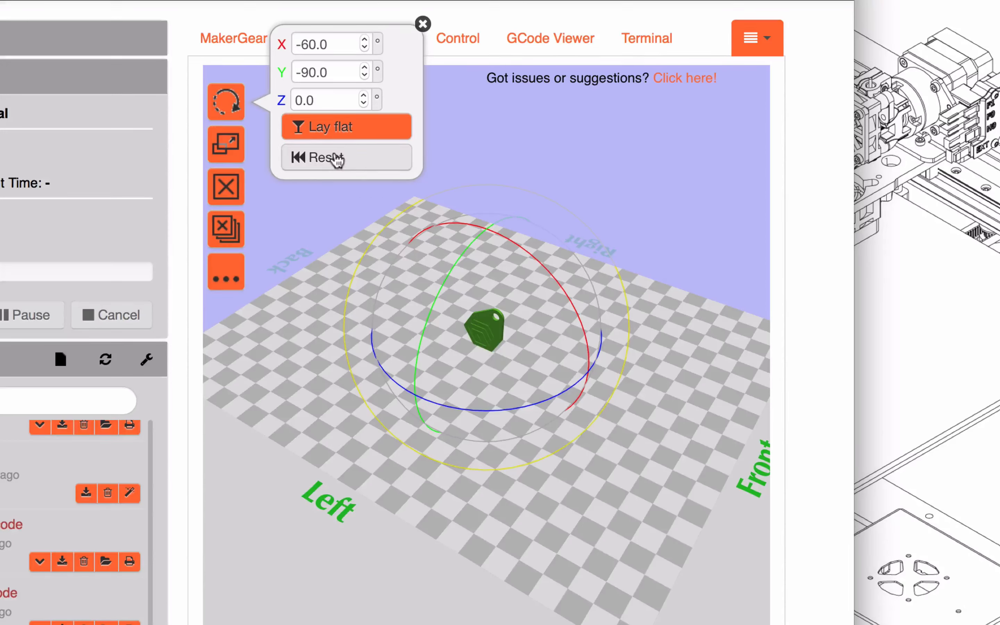
{"action": "left_click", "coordinate": [337, 159]}
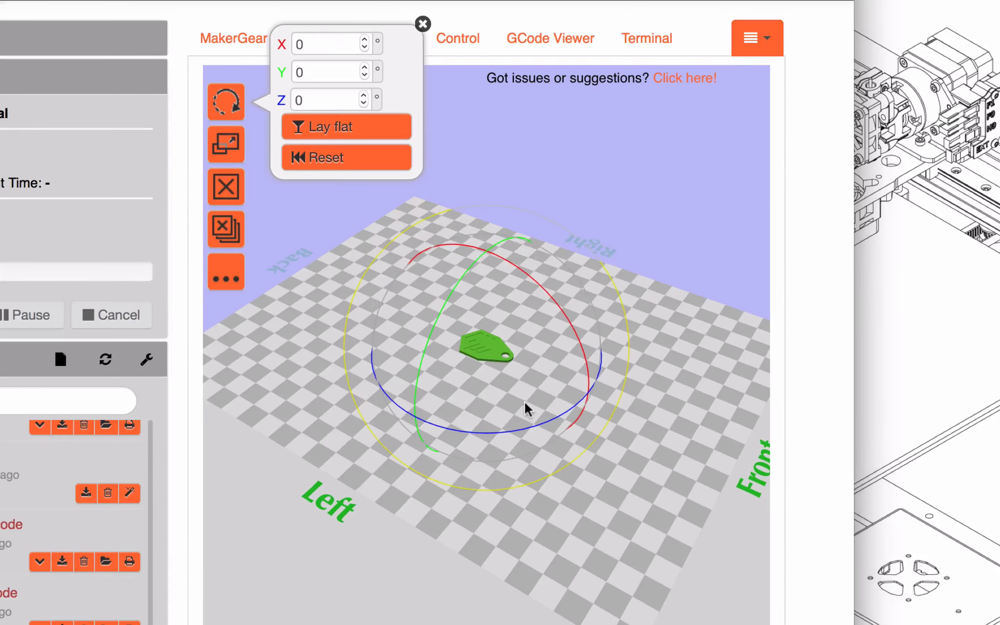
Open the keychain's scale settings and raise the locked X scale factor in increments of 0.001
{"action": "left_click", "coordinate": [227, 156]}
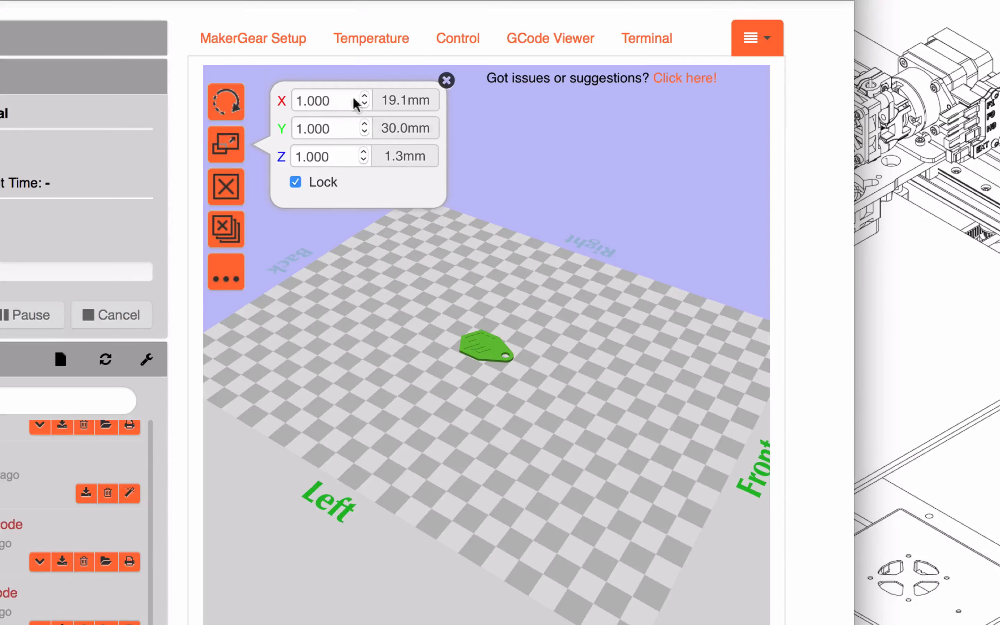
{"action": "left_click", "coordinate": [363, 96]}
{"action": "left_click", "coordinate": [363, 96]}
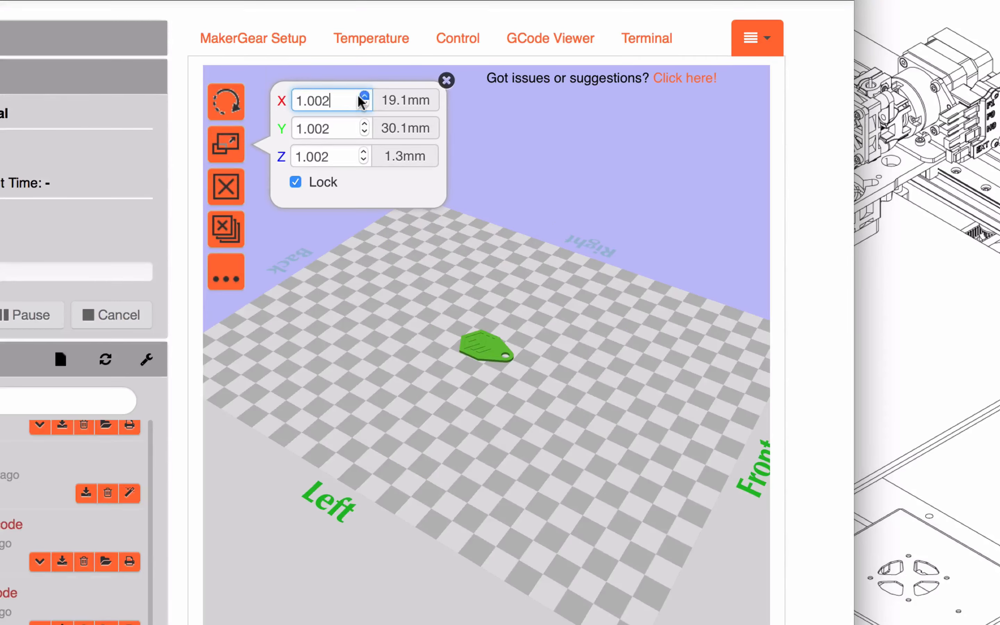
{"action": "left_click", "coordinate": [364, 97]}
{"action": "left_click", "coordinate": [363, 96]}
{"action": "left_click", "coordinate": [363, 96]}
{"action": "left_click", "coordinate": [363, 96]}
{"action": "left_click", "coordinate": [363, 97]}
{"action": "left_click", "coordinate": [360, 96]}
{"action": "left_click", "coordinate": [361, 96]}
{"action": "left_click", "coordinate": [361, 96]}
{"action": "left_click", "coordinate": [360, 96]}
{"action": "left_click", "coordinate": [361, 96]}
{"action": "left_click", "coordinate": [361, 96]}
Try a uniform scale factor of 2 on the keychain, and set it to 1.25 with the axes locked
{"action": "mouse_move", "coordinate": [297, 101]}
{"action": "left_mouse_down"}
{"action": "mouse_move", "coordinate": [335, 95]}
{"action": "mouse_move", "coordinate": [285, 98]}
{"action": "left_mouse_up"}
{"action": "type", "text": "2"}
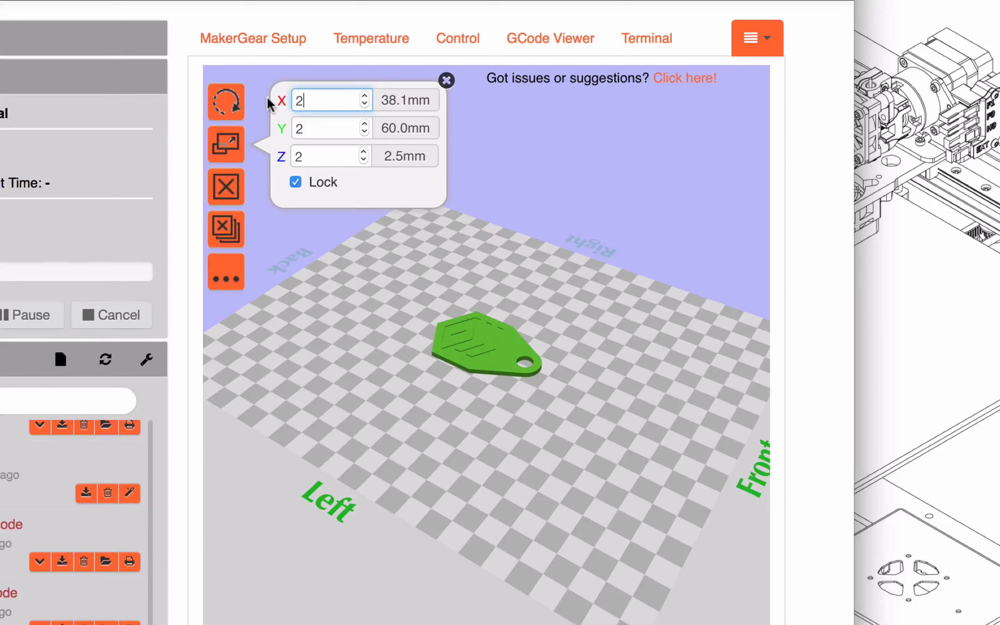
{"action": "key", "text": "BackSpace"}
{"action": "type", "text": "1.25"}
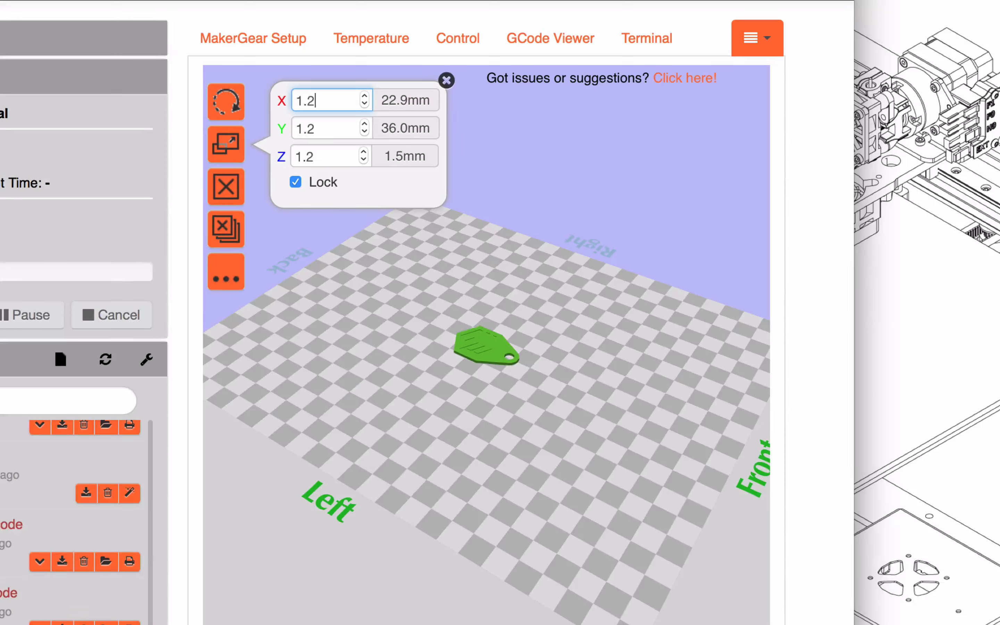
Remove the scaled keychain from the print bed and load mgkeychain.stl again at its original size
{"action": "left_click", "coordinate": [322, 135]}
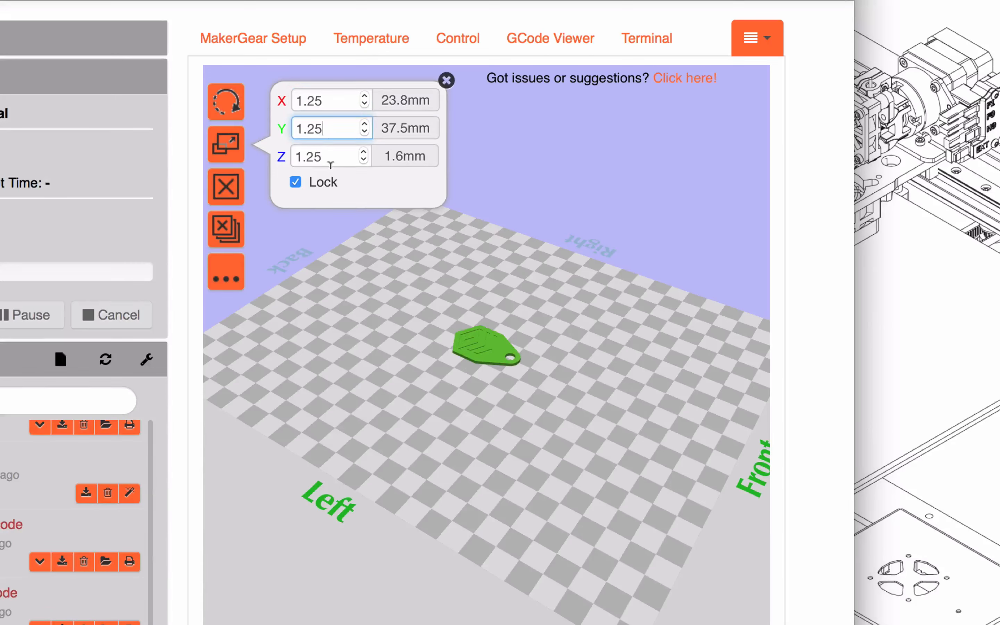
{"action": "left_click", "coordinate": [330, 162]}
{"action": "left_click", "coordinate": [230, 188]}
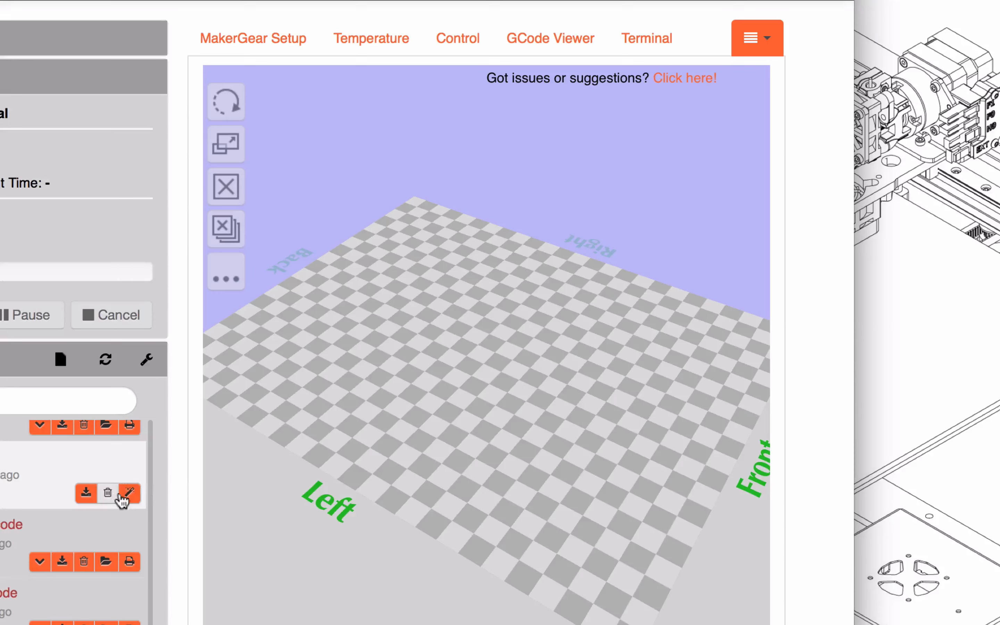
{"action": "left_click", "coordinate": [129, 493]}
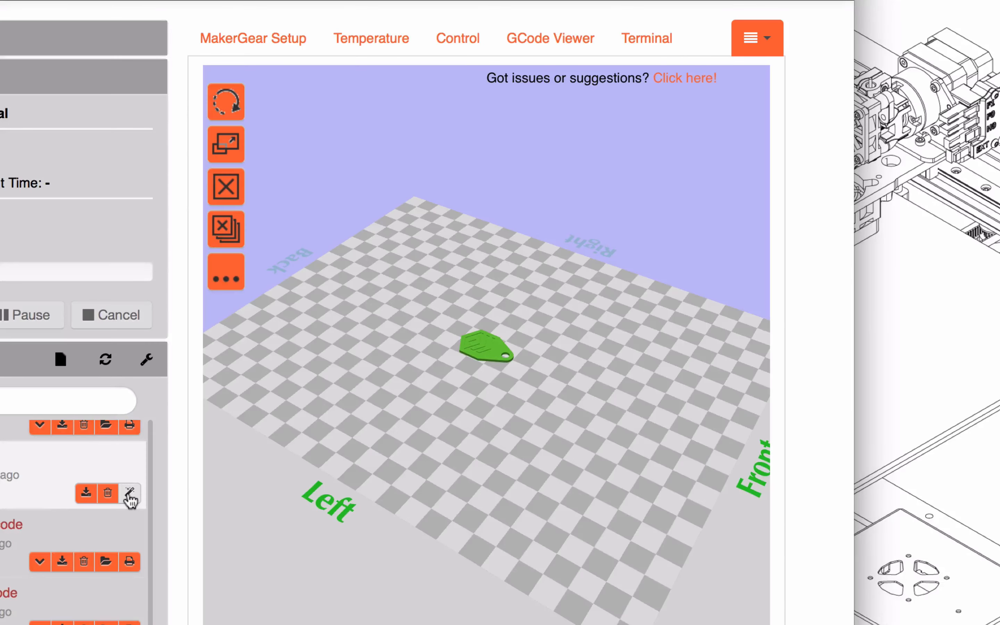
Duplicate the keychain on the print bed with 6 copies
{"action": "left_click", "coordinate": [226, 273]}
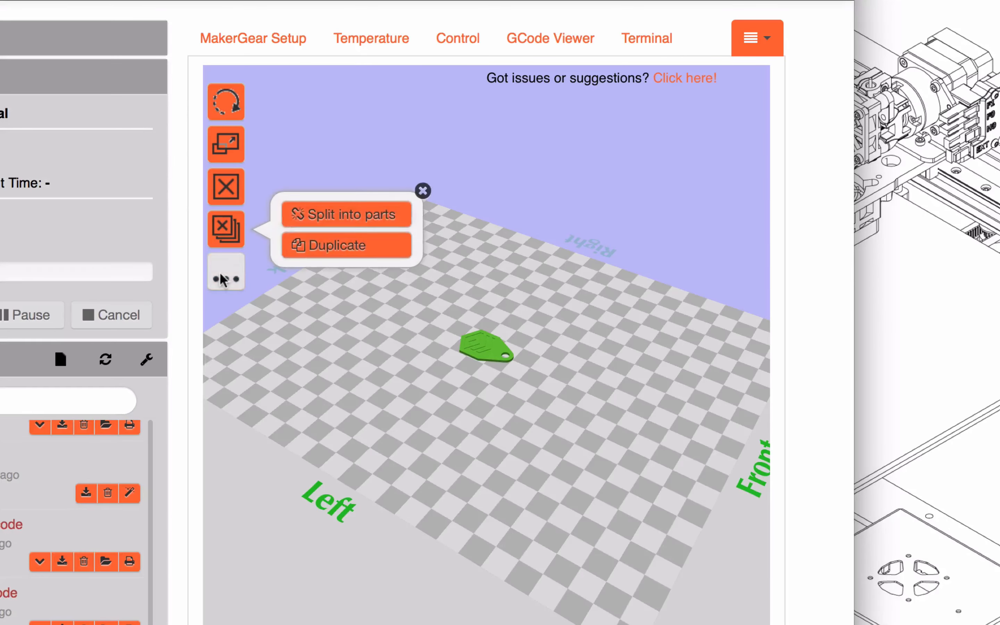
{"action": "left_click", "coordinate": [313, 256]}
{"action": "type", "text": "6"}
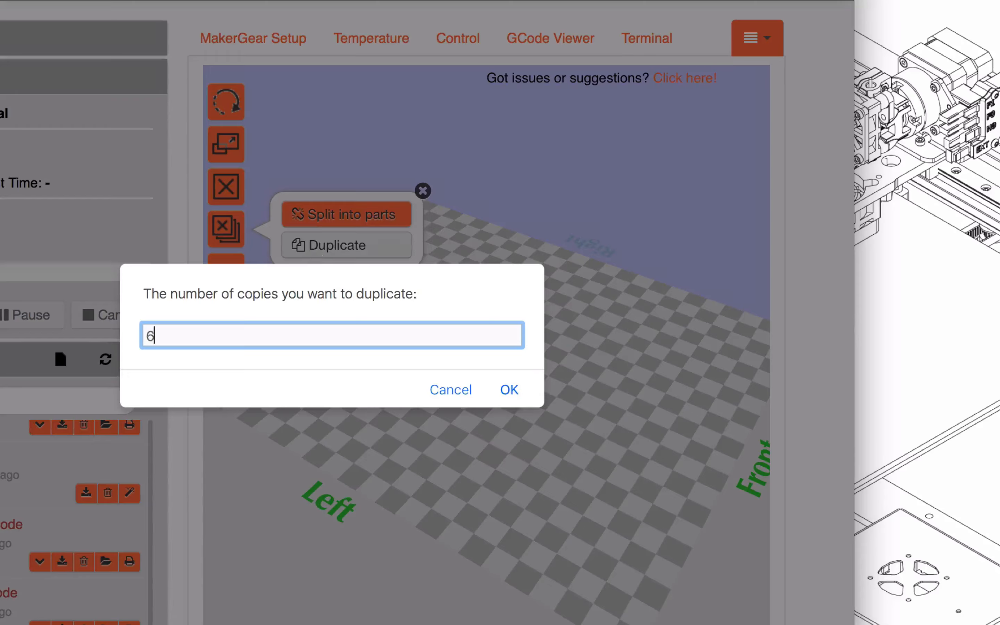
{"action": "key", "text": "Return"}
Select several of the keychain copies individually and move the nearest one a short distance away from the group
{"action": "left_click", "coordinate": [463, 313]}
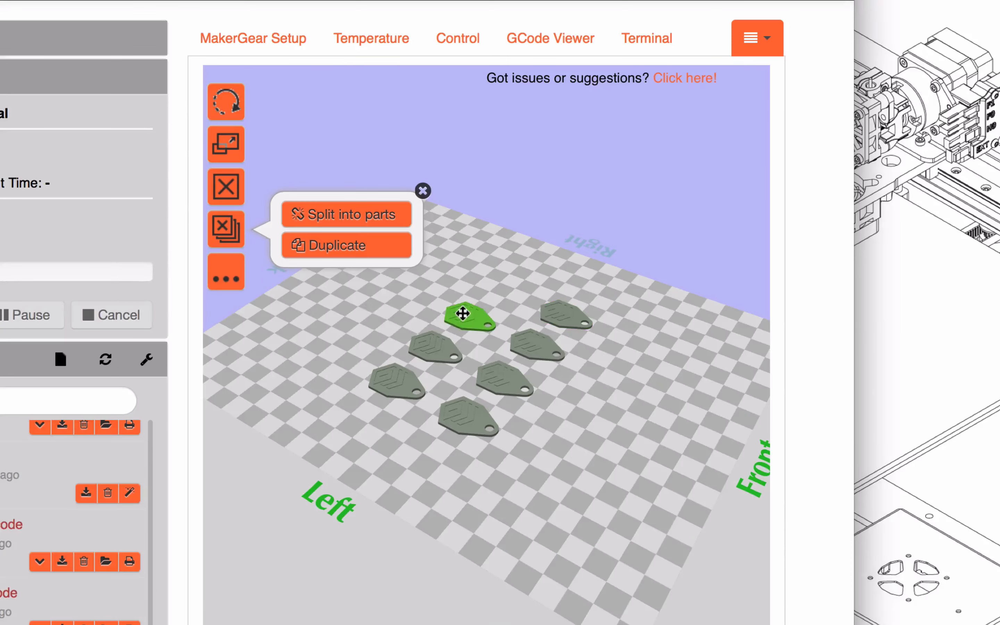
{"action": "left_click", "coordinate": [433, 349]}
{"action": "left_click", "coordinate": [397, 377]}
{"action": "left_click", "coordinate": [487, 420]}
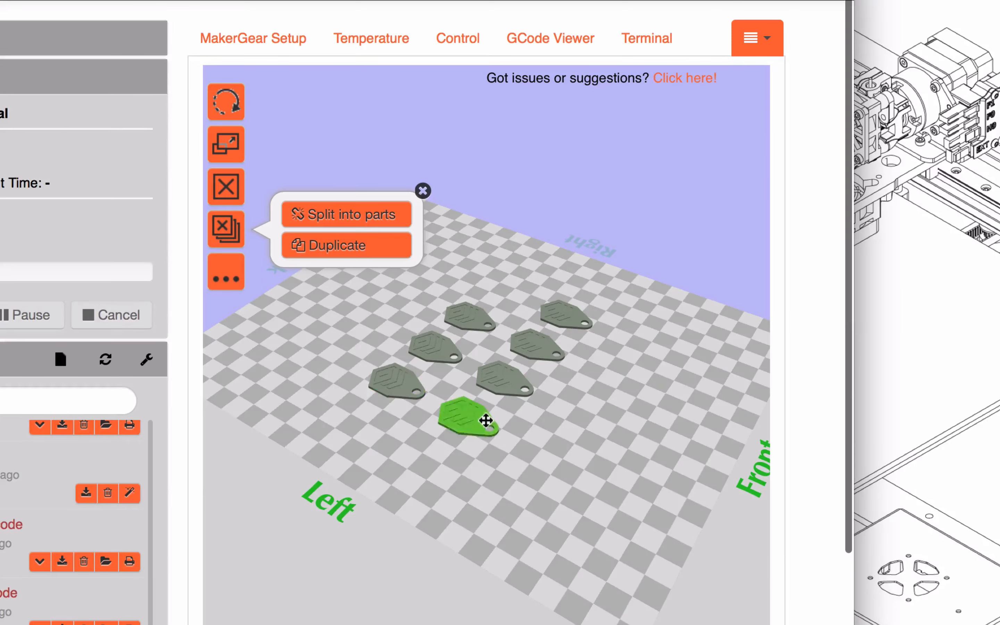
{"action": "left_click_drag", "start_coordinate": [487, 420], "coordinate": [495, 455]}
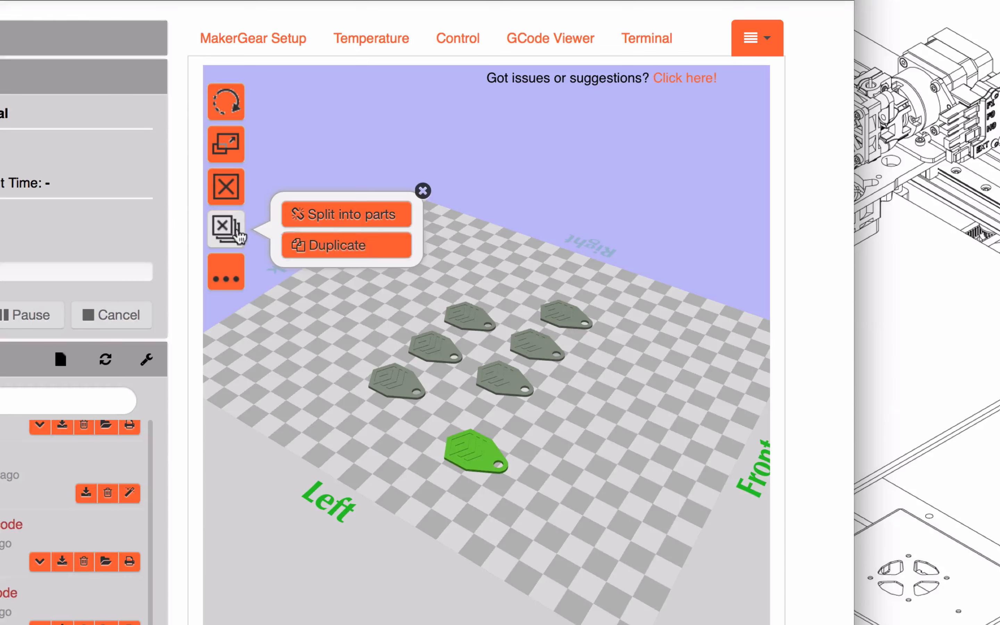
Clear all keychains from the print bed and load a single mgkeychain.stl again
{"action": "left_click", "coordinate": [226, 231]}
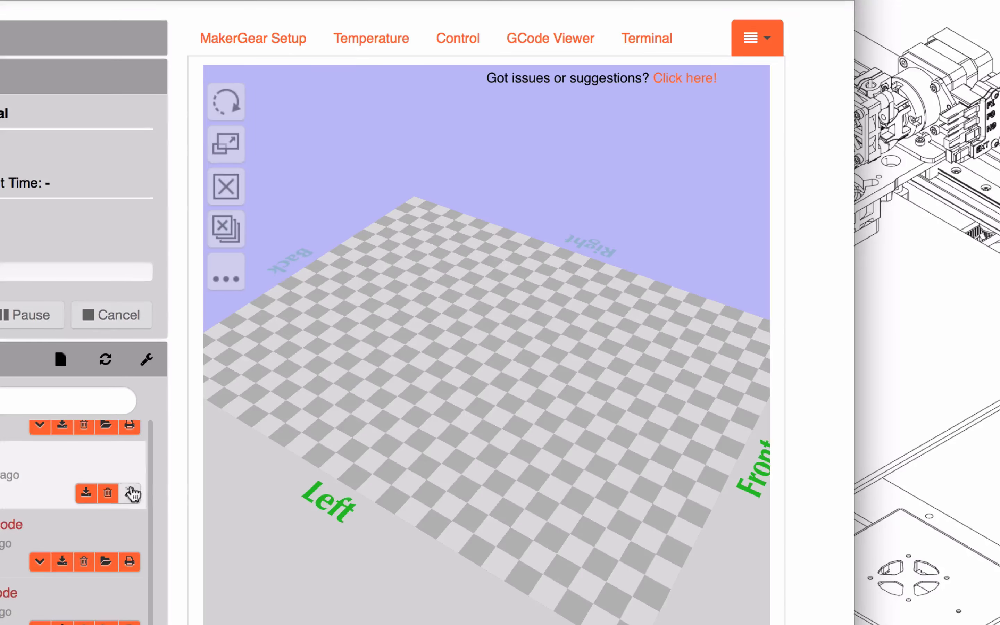
{"action": "left_click", "coordinate": [129, 492]}
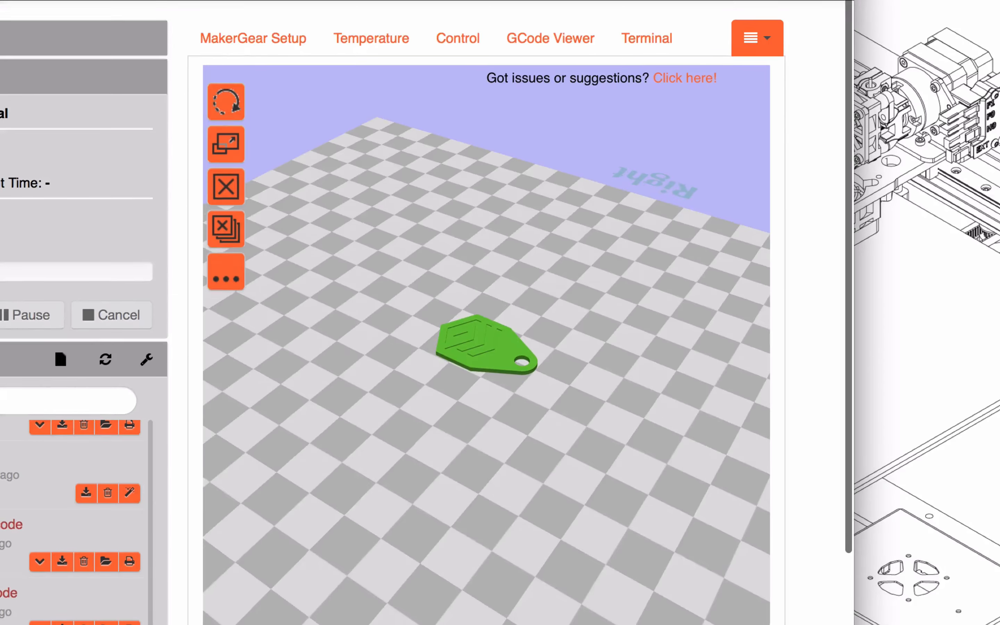
Set the slicing profile to PLA-no-support and the after-slicing action to Select for printing, keeping mgkeychain as the output filename
{"action": "scroll", "coordinate": [428, 313], "scroll_direction": "down", "scroll_amount": 6}
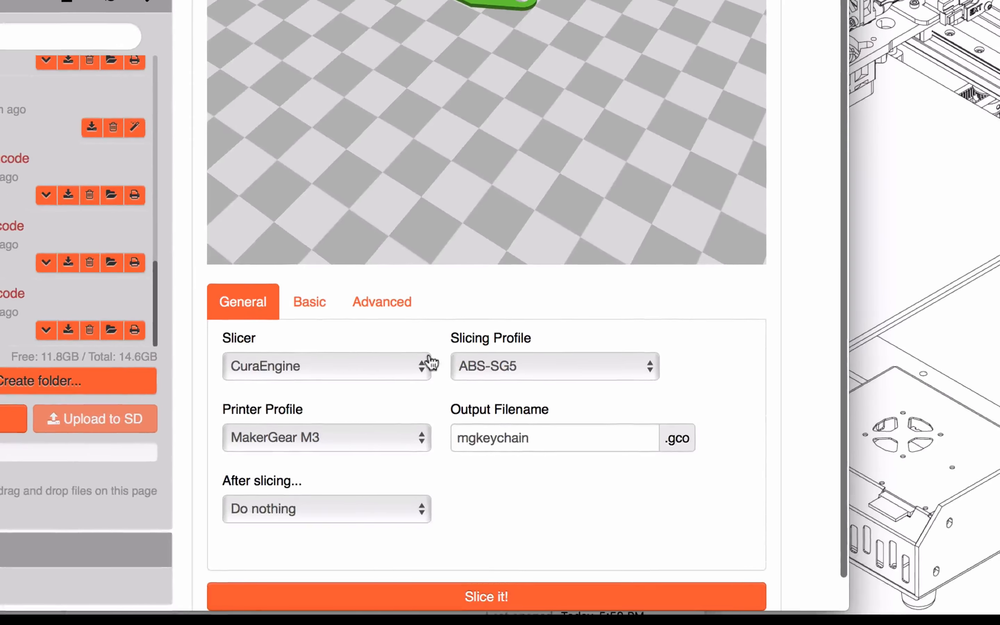
{"action": "left_click", "coordinate": [483, 368]}
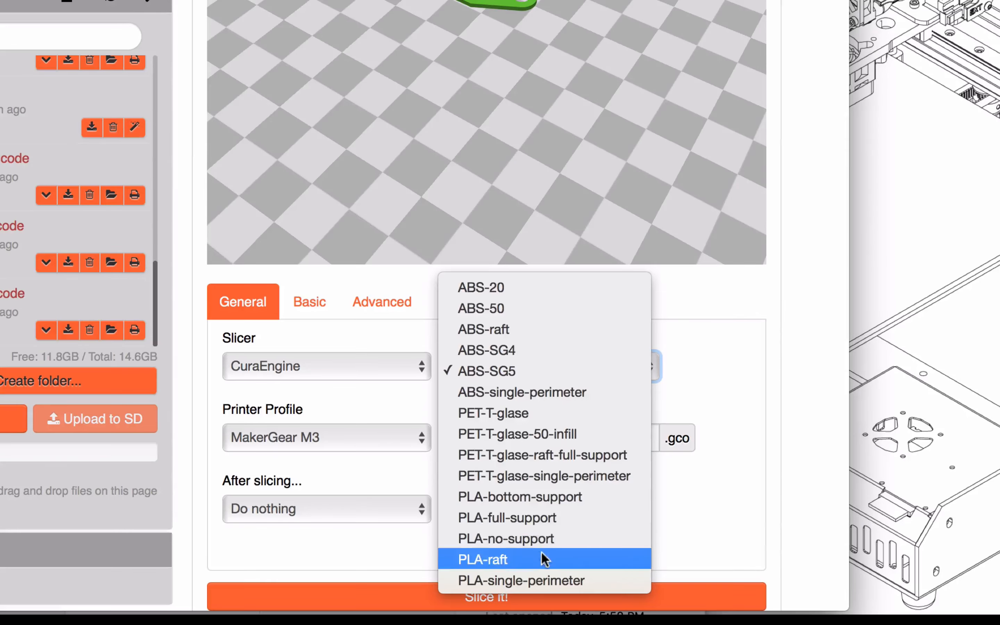
{"action": "left_click", "coordinate": [549, 533]}
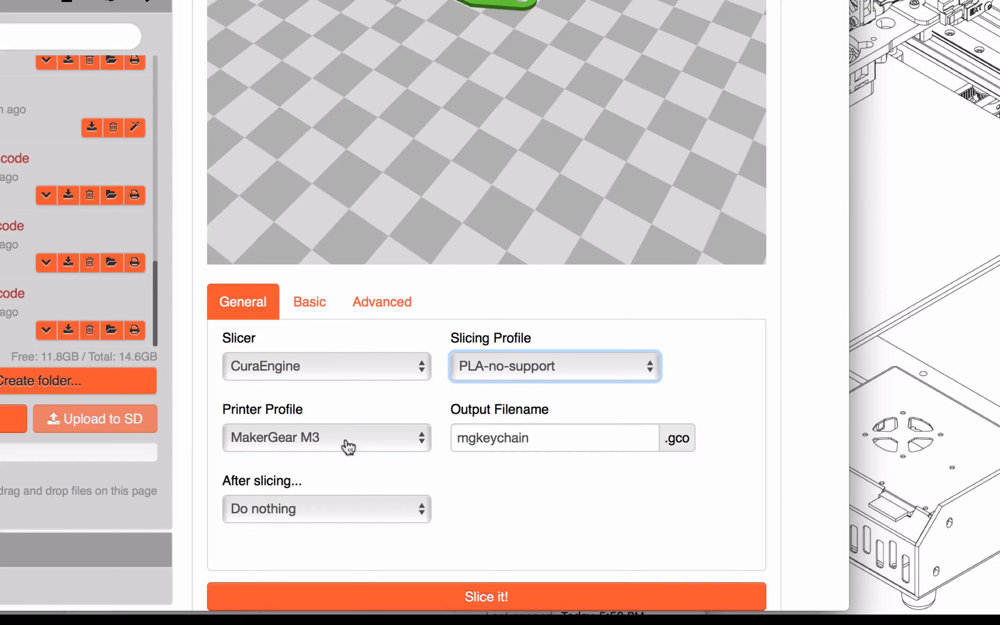
{"action": "left_click", "coordinate": [326, 508]}
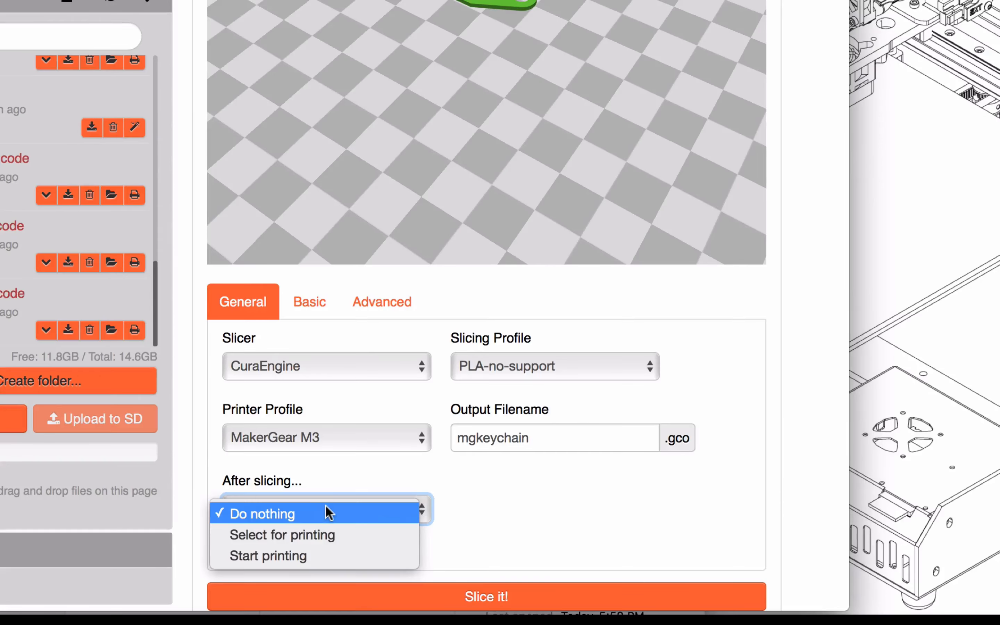
{"action": "left_click", "coordinate": [324, 533]}
{"action": "left_click", "coordinate": [550, 447]}
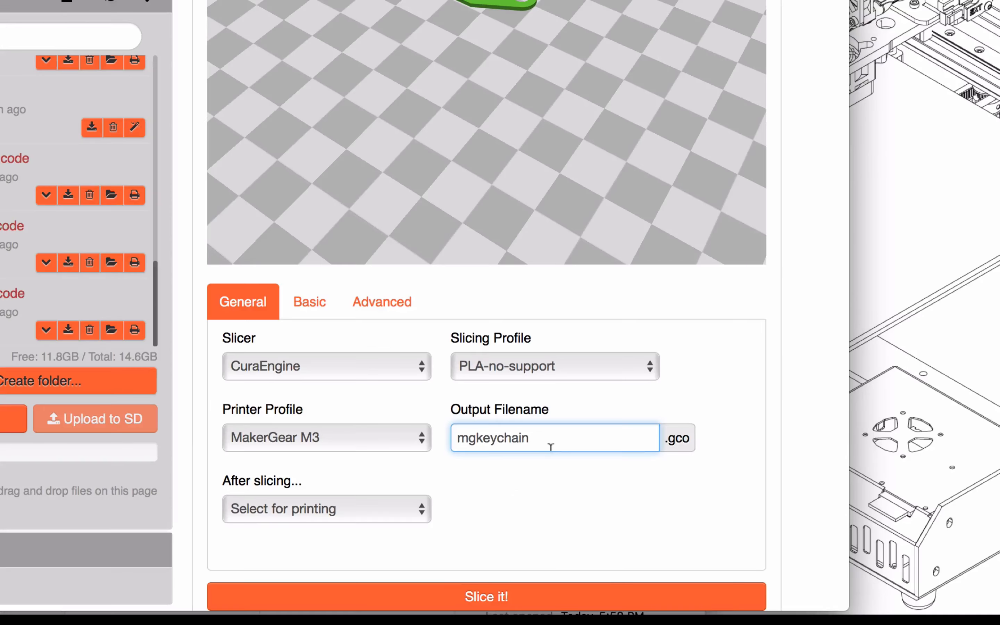
Examine the basic slicing settings, including the support options and the fill density
{"action": "left_click", "coordinate": [310, 302]}
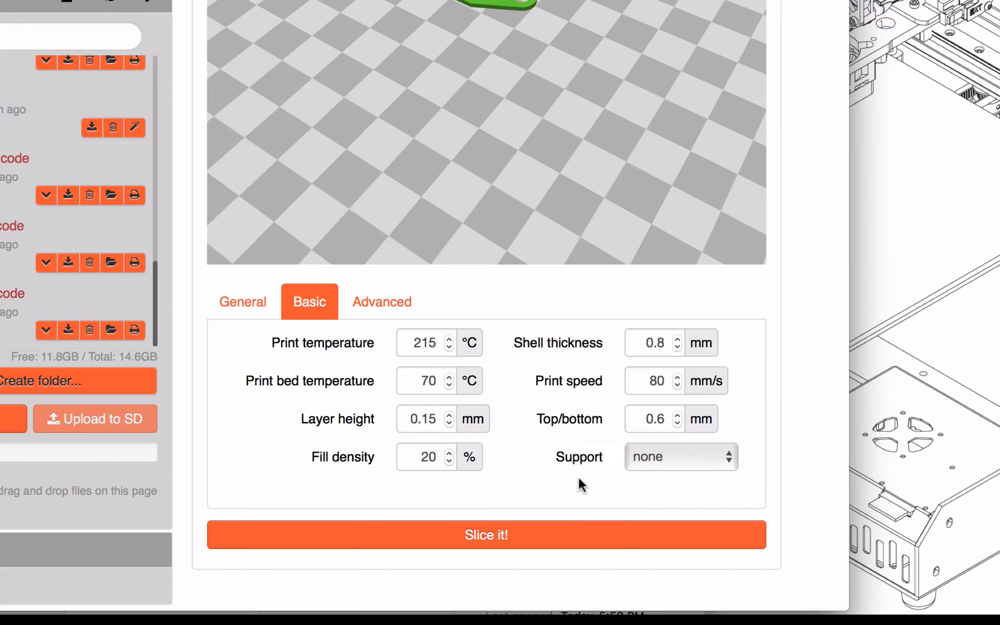
{"action": "left_click", "coordinate": [661, 469]}
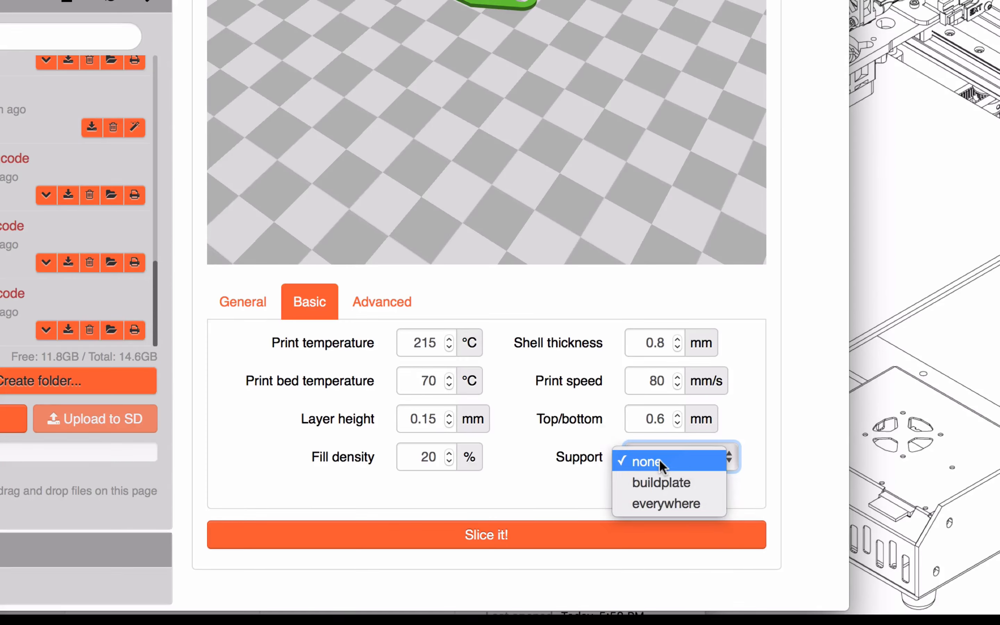
{"action": "left_click", "coordinate": [660, 460]}
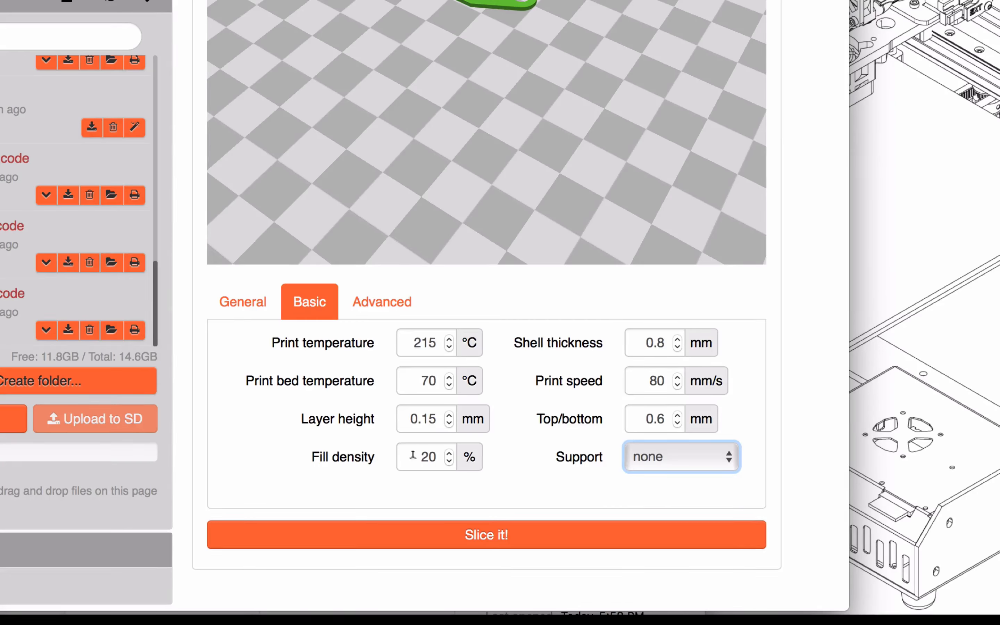
{"action": "left_click", "coordinate": [424, 456]}
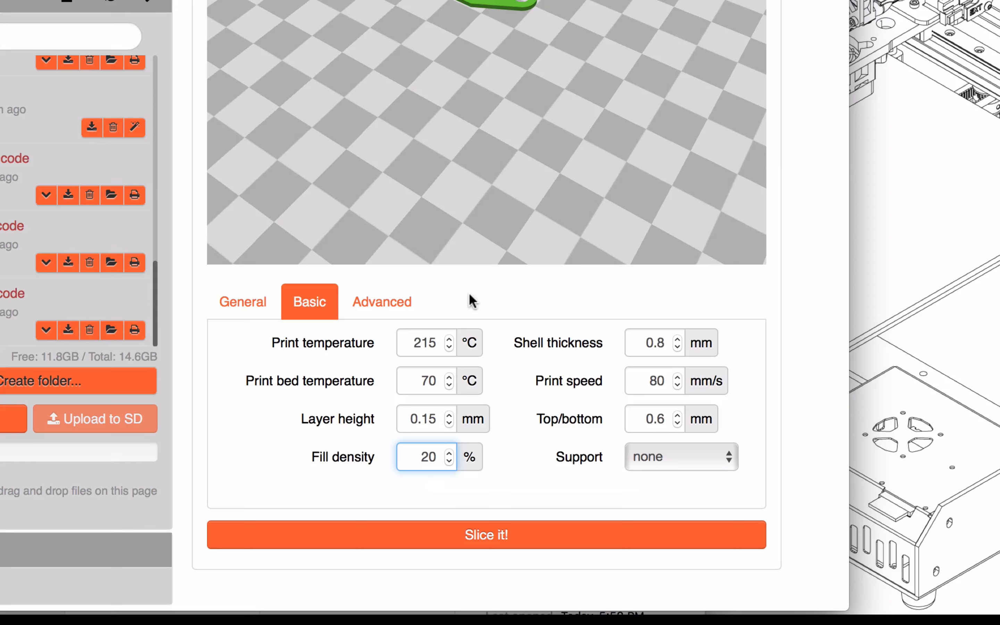
Examine the advanced slicing settings, including the adhesion options and the start and end GCode
{"action": "left_click", "coordinate": [382, 297]}
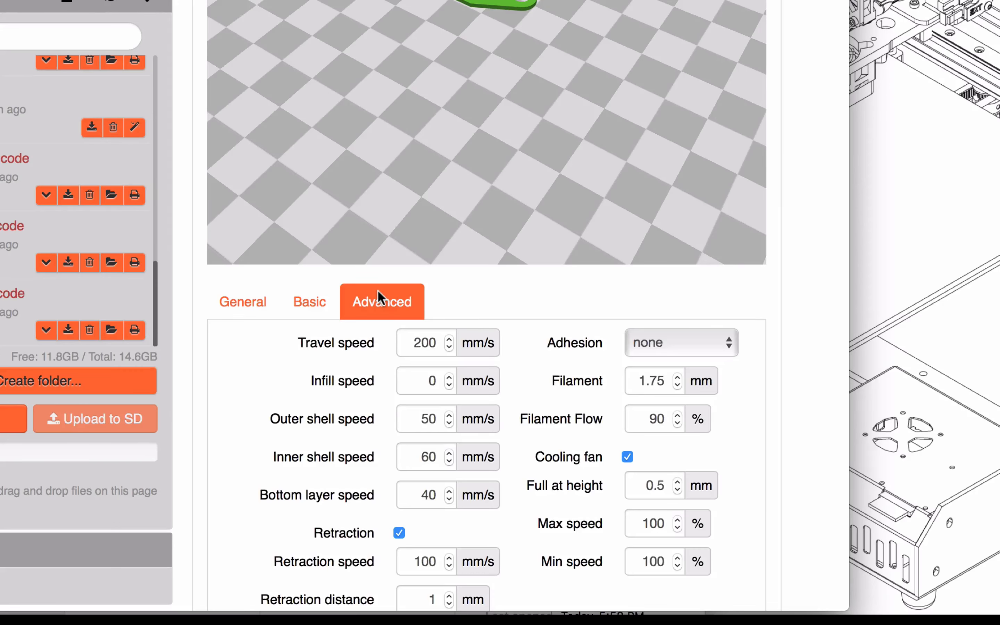
{"action": "scroll", "coordinate": [378, 297], "scroll_direction": "down", "scroll_amount": 7}
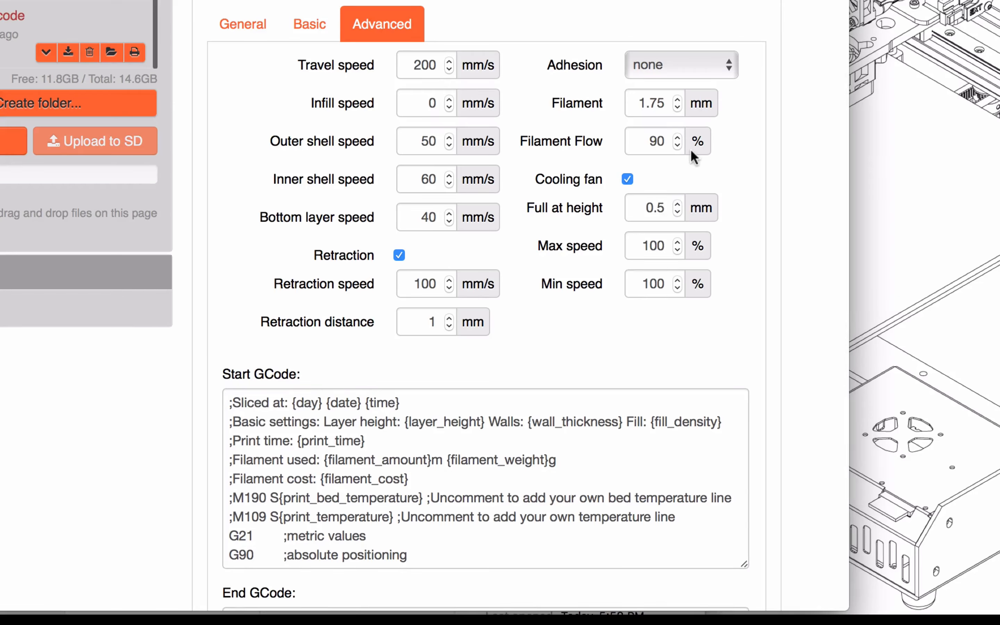
{"action": "left_click", "coordinate": [714, 66]}
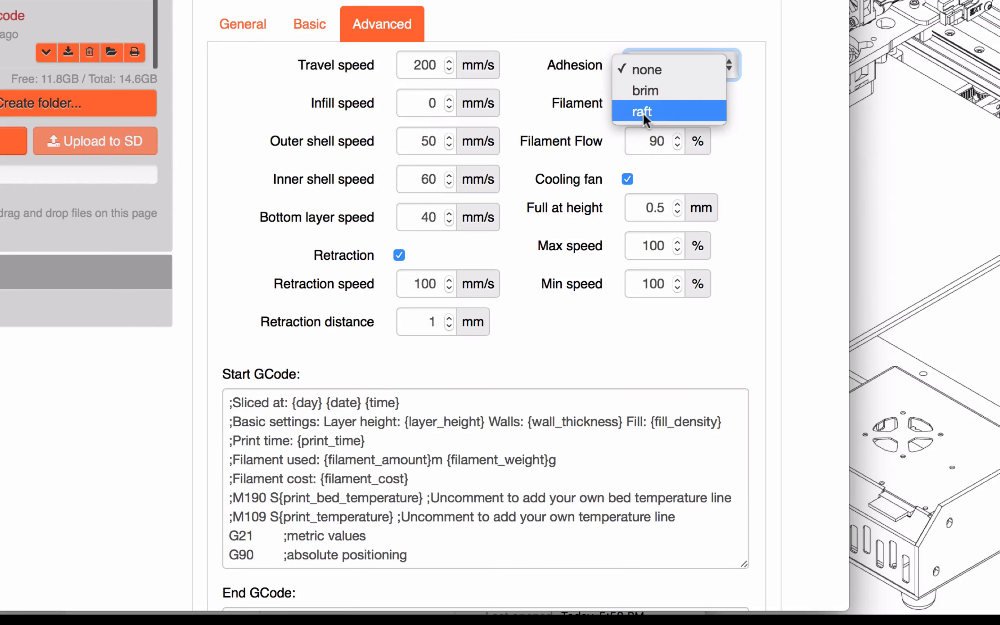
{"action": "left_click", "coordinate": [646, 69]}
{"action": "scroll", "coordinate": [560, 66], "scroll_direction": "down", "scroll_amount": 5}
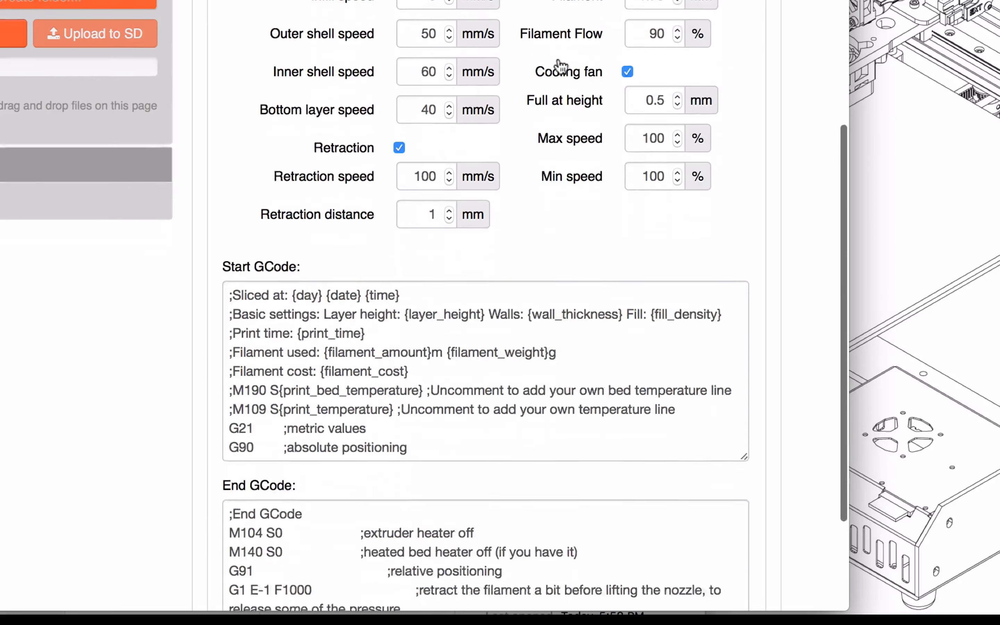
{"action": "scroll", "coordinate": [560, 66], "scroll_direction": "down", "scroll_amount": 1}
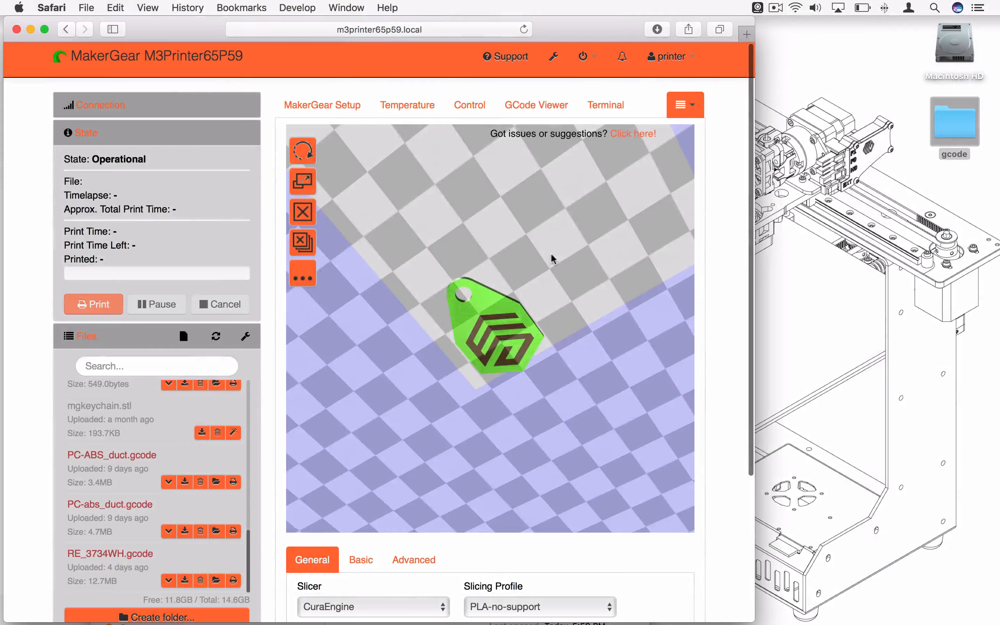
Inspect the keychain on the bed and slice it to mgkeychain.gco with CuraEngine and the PLA-no-support profile
{"action": "left_click_drag", "start_coordinate": [517, 290], "coordinate": [549, 317]}
{"action": "scroll", "coordinate": [549, 317], "scroll_direction": "down", "scroll_amount": 1}
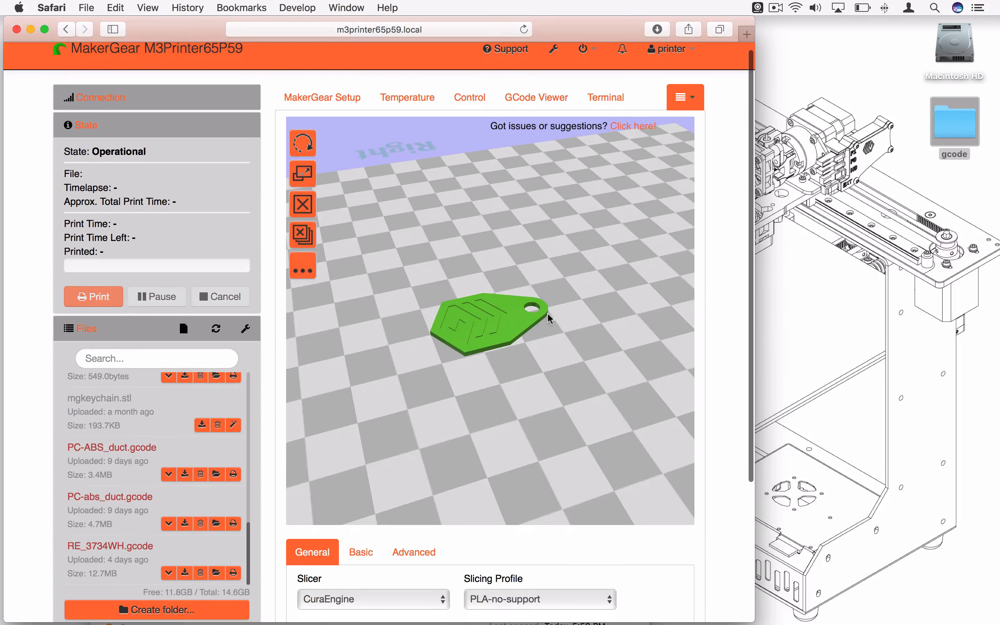
{"action": "scroll", "coordinate": [549, 317], "scroll_direction": "down", "scroll_amount": 3}
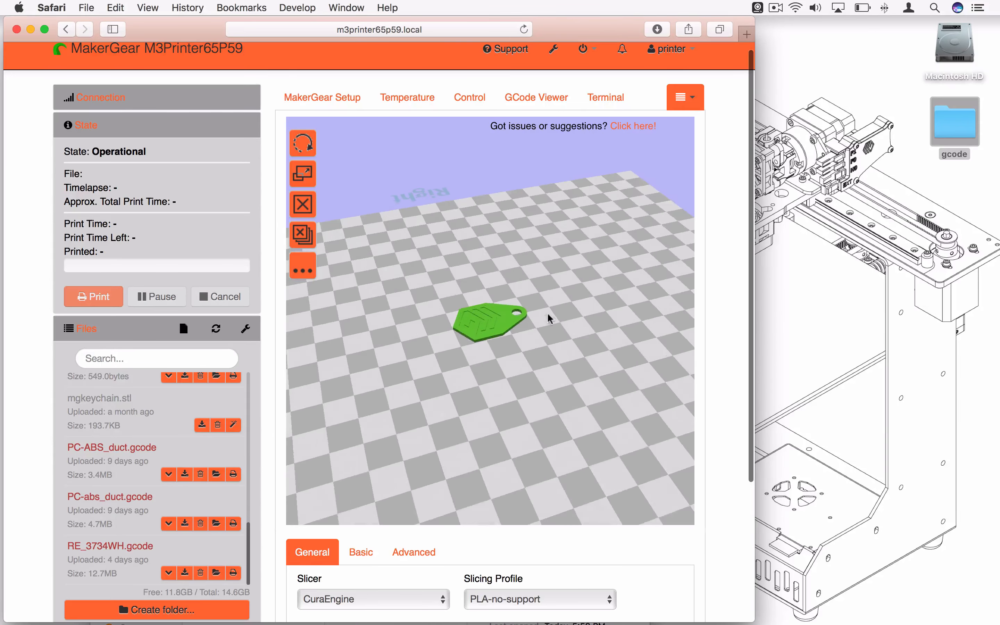
{"action": "scroll", "coordinate": [711, 412], "scroll_direction": "down", "scroll_amount": 5}
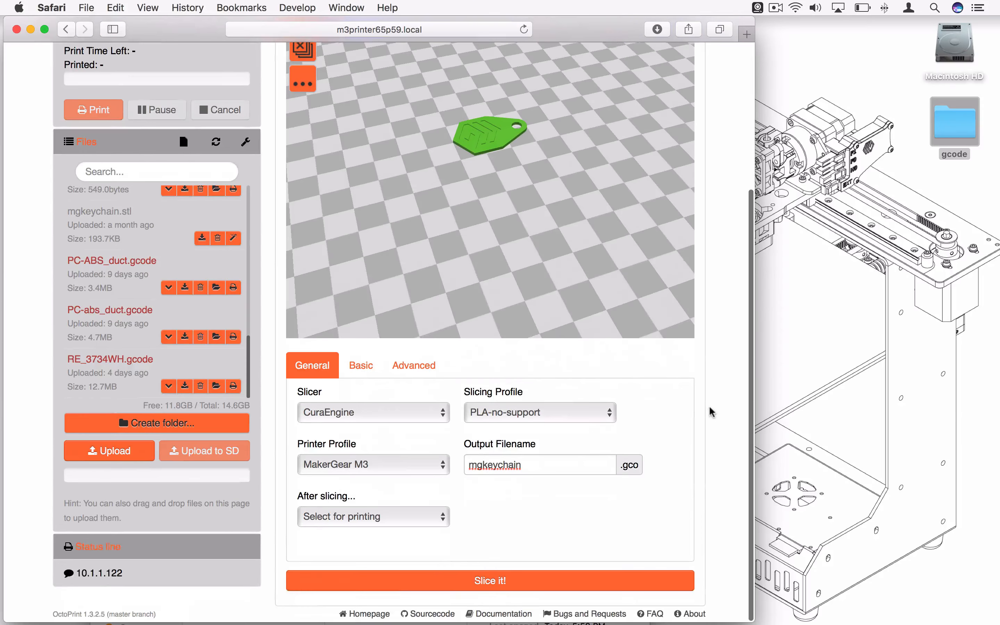
{"action": "left_click", "coordinate": [474, 583]}
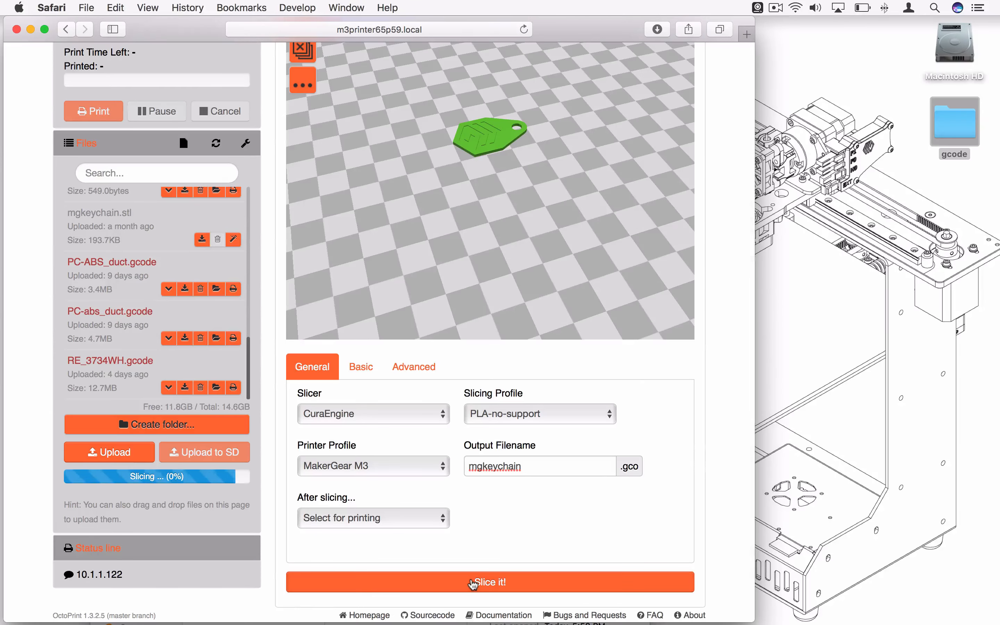
{"action": "scroll", "coordinate": [479, 511], "scroll_direction": "up", "scroll_amount": 1}
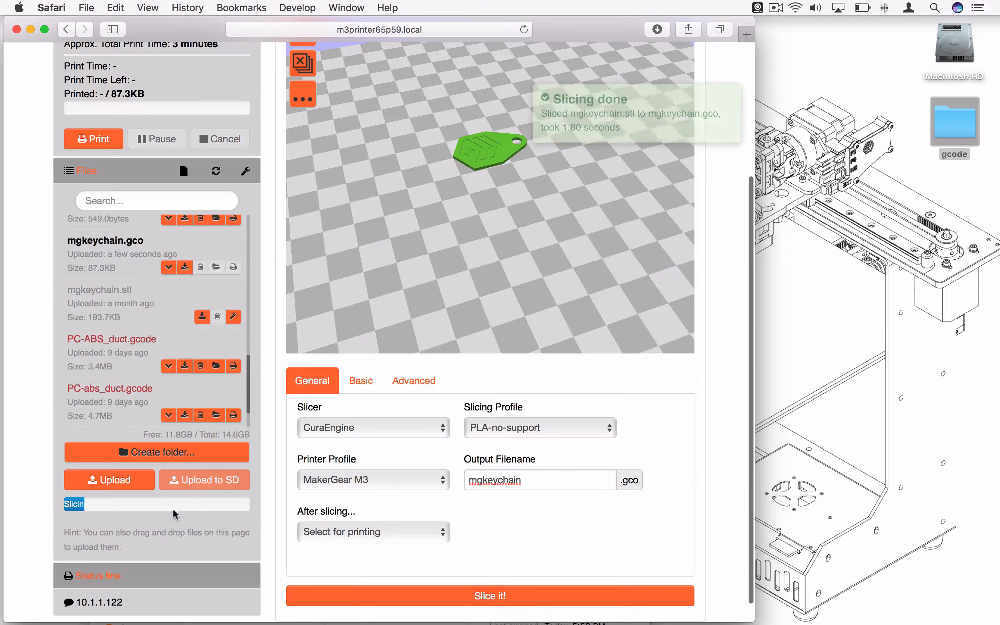
{"action": "mouse_move", "coordinate": [609, 138]}
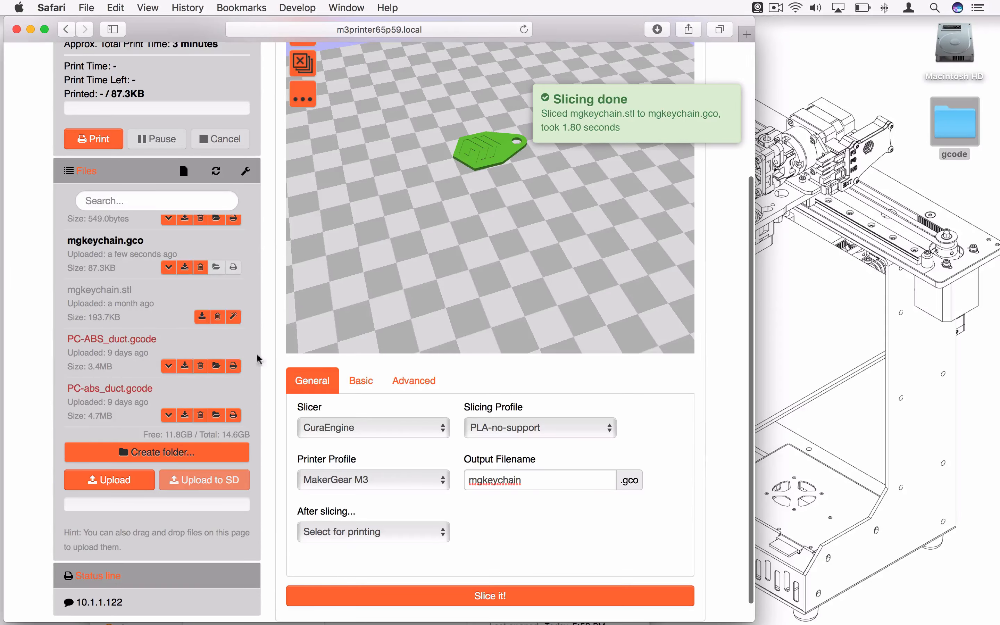
Check the sliced file's details and preview its toolpaths in the GCode Viewer from layer 1 up to layer 8
{"action": "scroll", "coordinate": [257, 280], "scroll_direction": "up", "scroll_amount": 5}
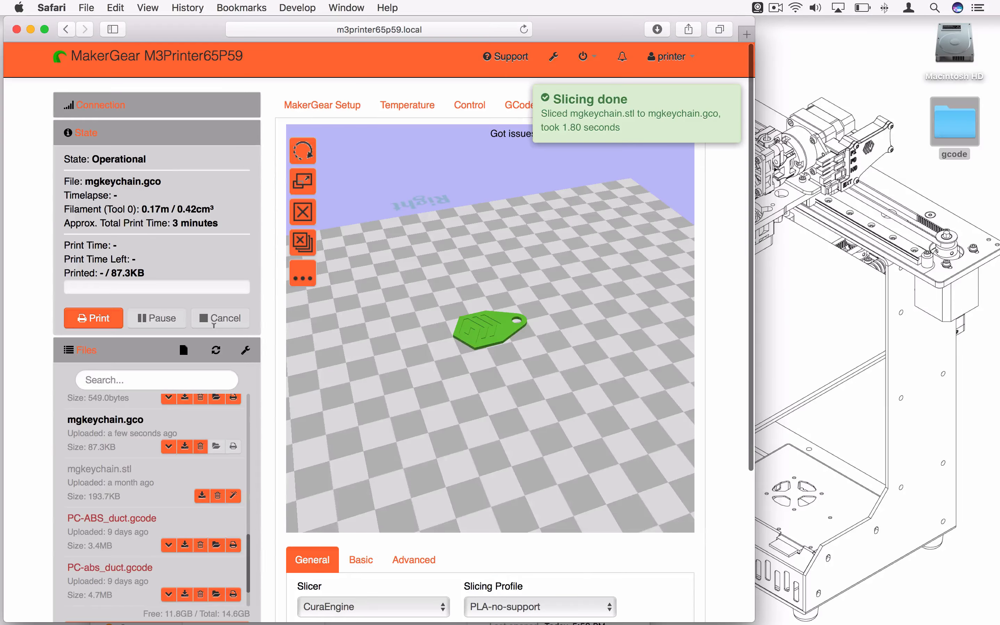
{"action": "scroll", "coordinate": [272, 523], "scroll_direction": "down", "scroll_amount": 3}
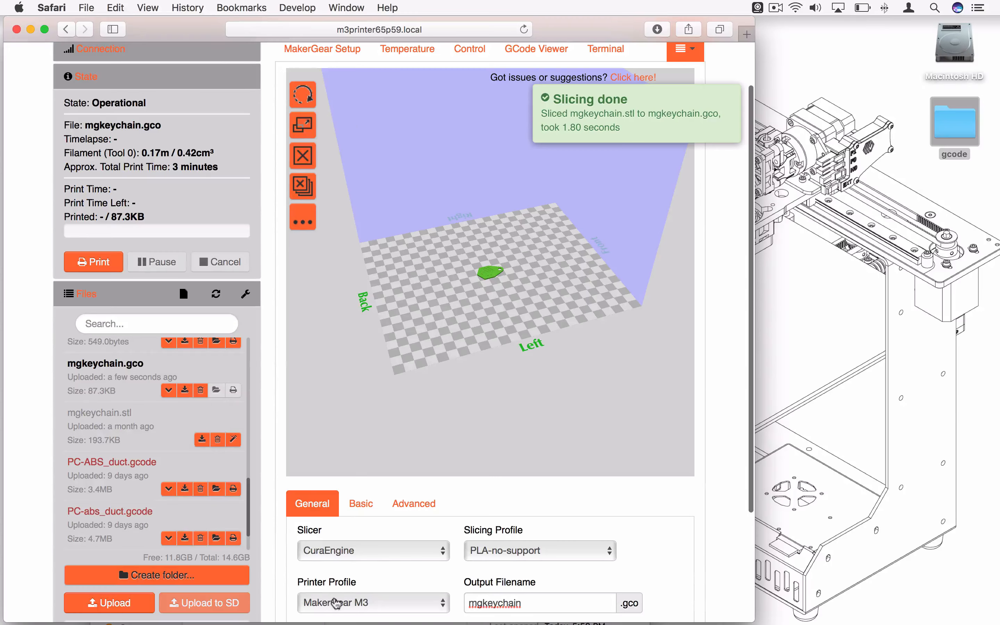
{"action": "scroll", "coordinate": [335, 603], "scroll_direction": "down", "scroll_amount": 3}
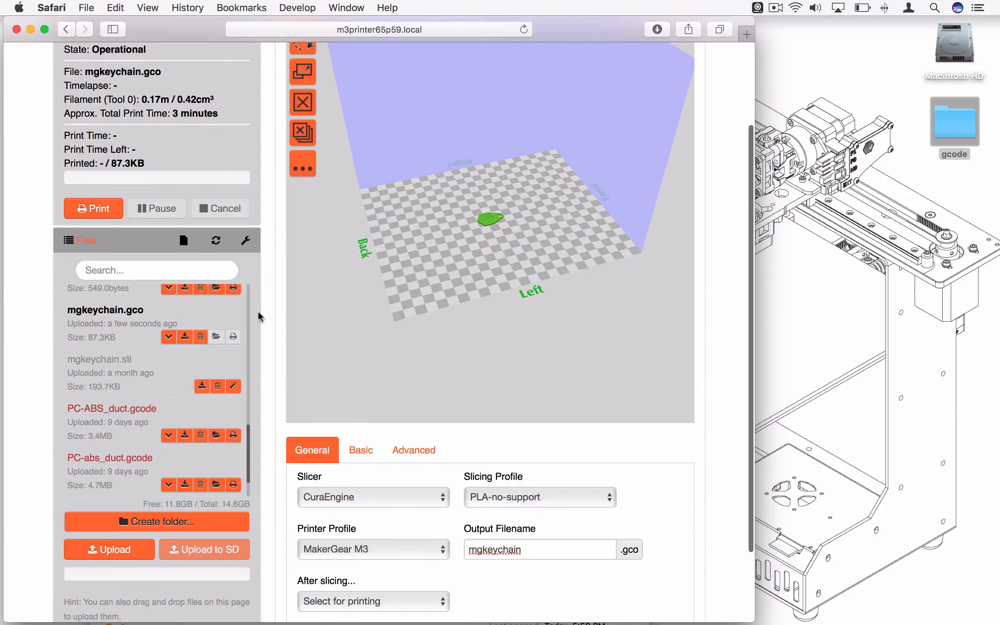
{"action": "scroll", "coordinate": [220, 247], "scroll_direction": "up", "scroll_amount": 4}
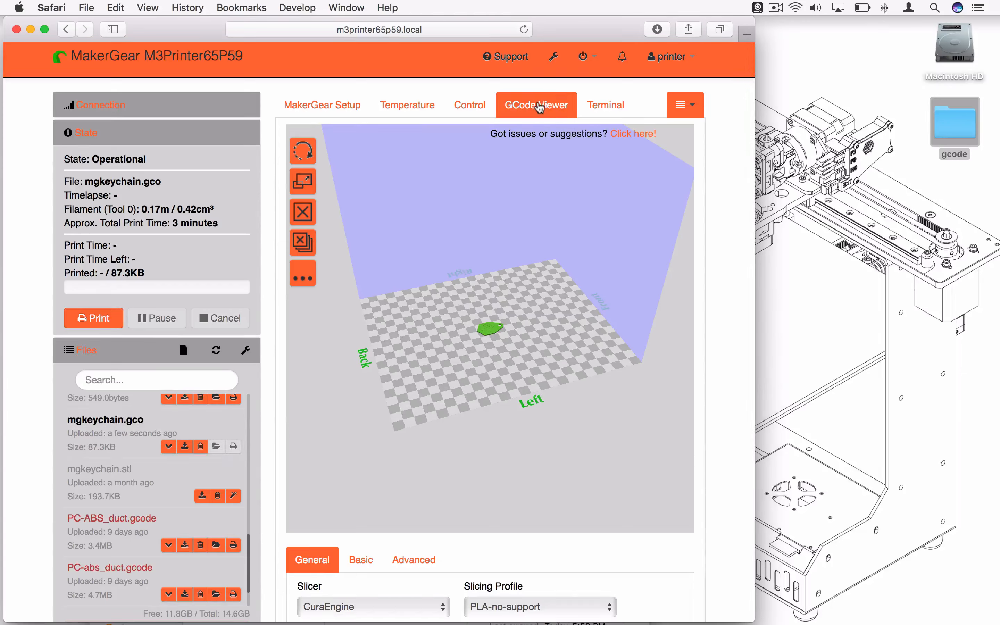
{"action": "left_click", "coordinate": [539, 106]}
{"action": "mouse_move", "coordinate": [687, 514]}
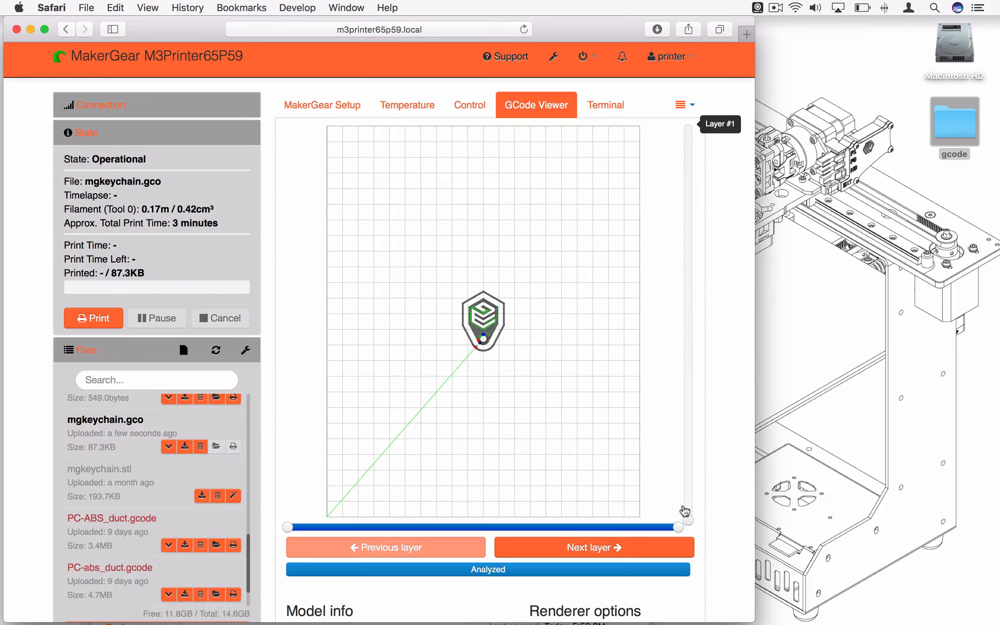
{"action": "left_click_drag", "start_coordinate": [690, 495], "coordinate": [691, 145]}
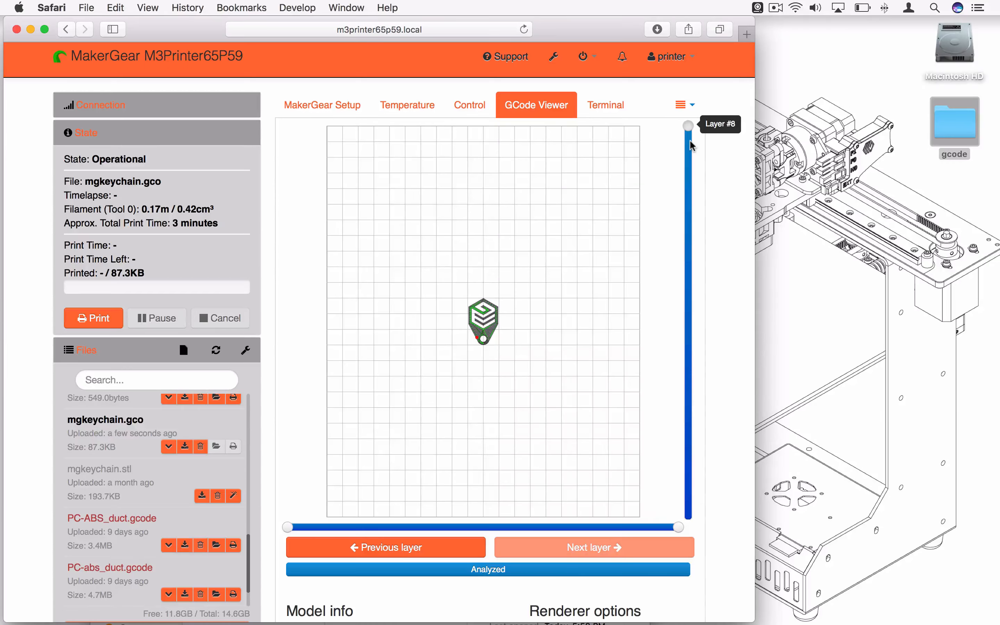
Start printing mgkeychain.gco and show the hotend and bed temperature graph
{"action": "scroll", "coordinate": [269, 379], "scroll_direction": "down", "scroll_amount": 2}
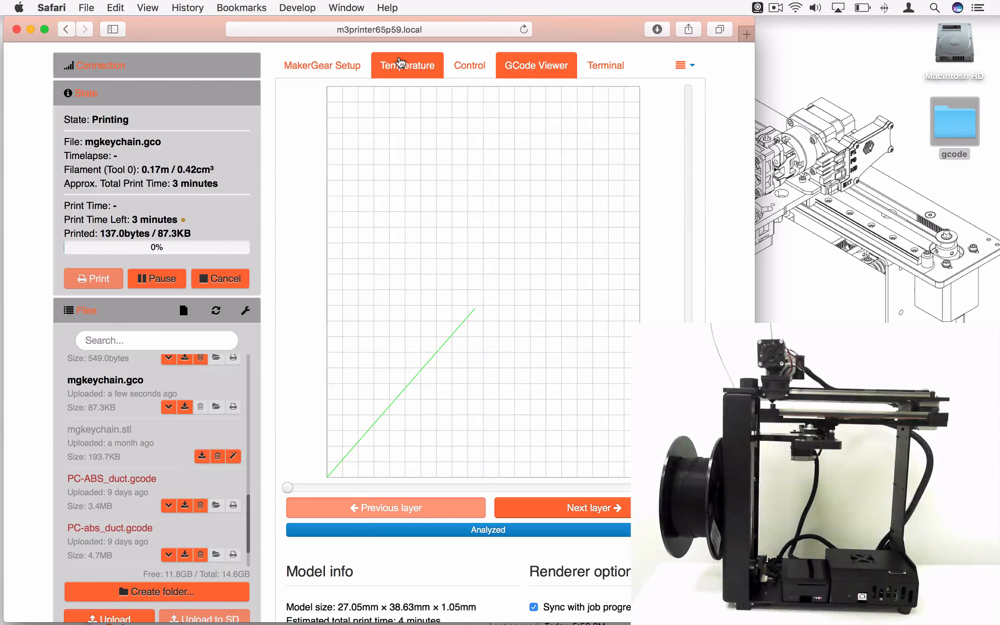
{"action": "left_click", "coordinate": [396, 63]}
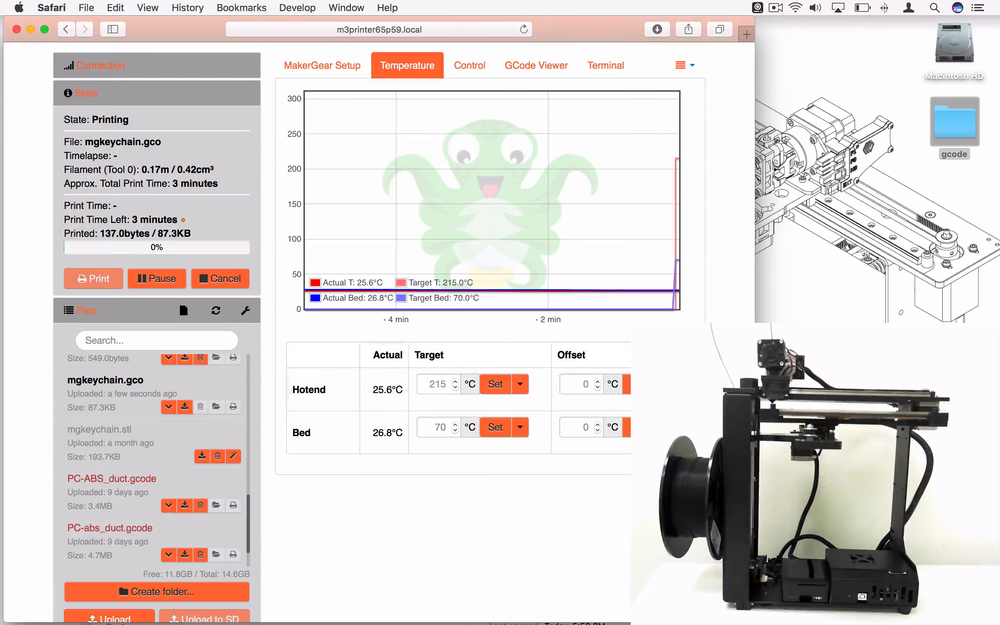